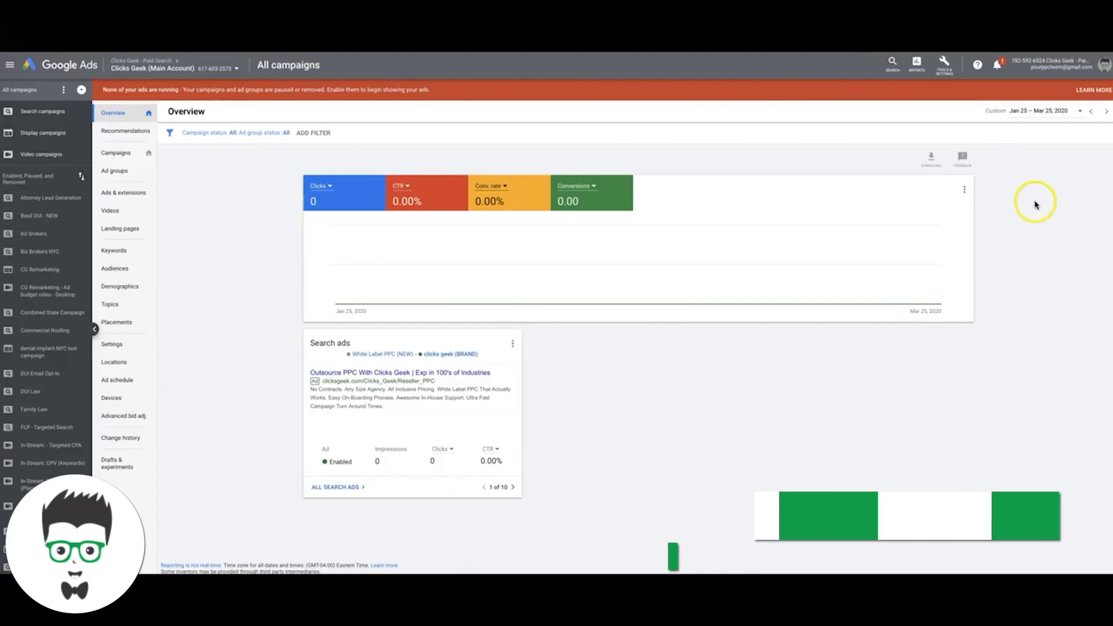
- Open Keyword Planner and start discovering new keywords
{"action": "left_click", "coordinate": [944, 73]}
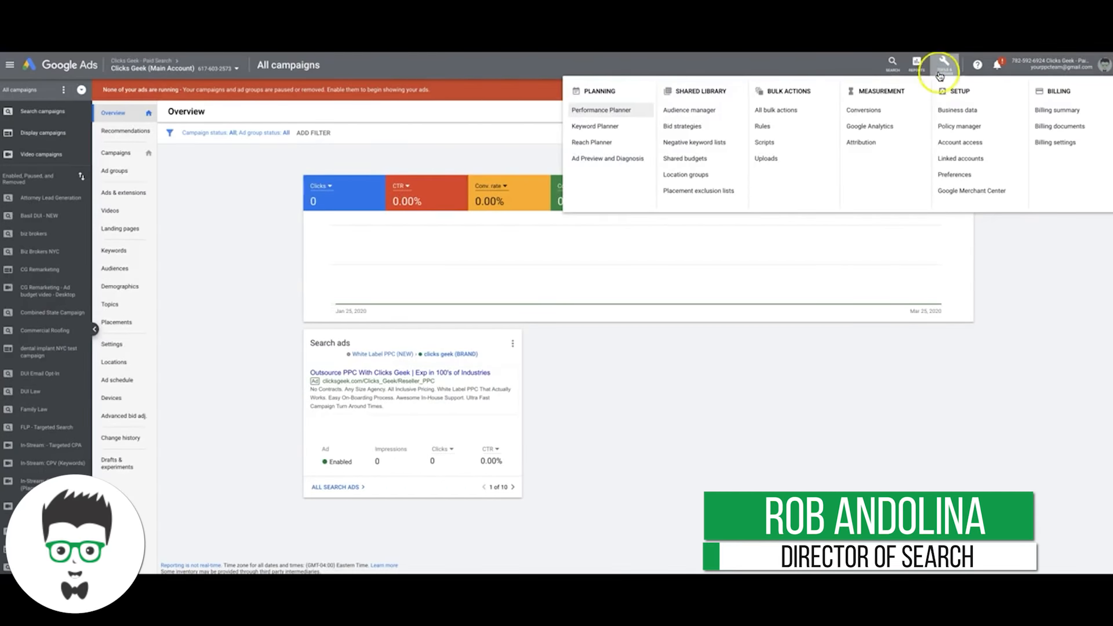
{"action": "left_click", "coordinate": [610, 127]}
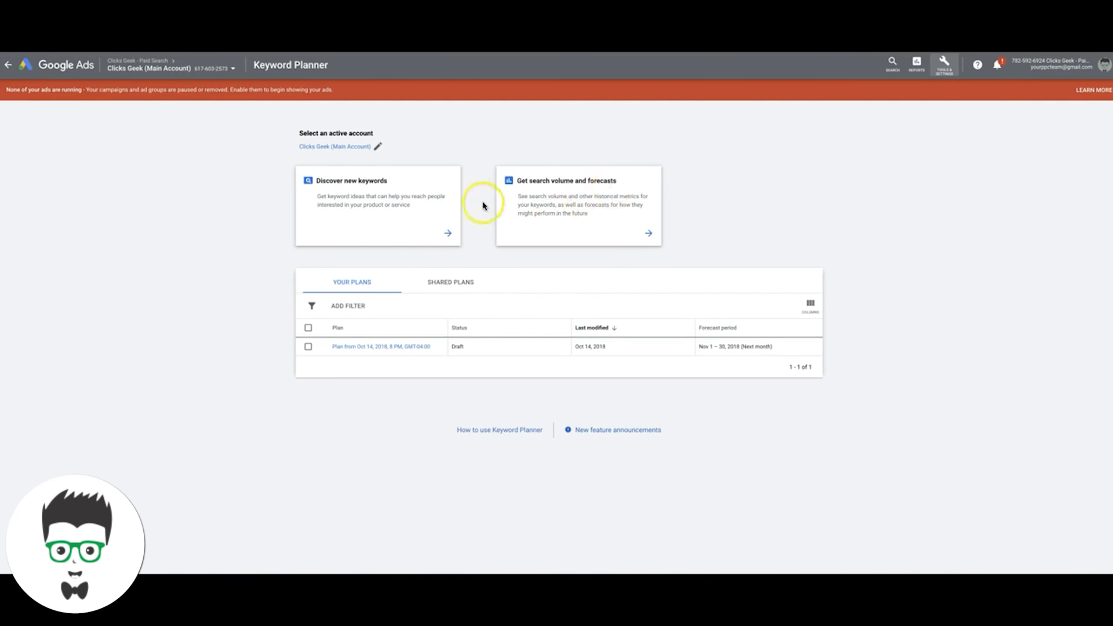
{"action": "left_click", "coordinate": [364, 207]}
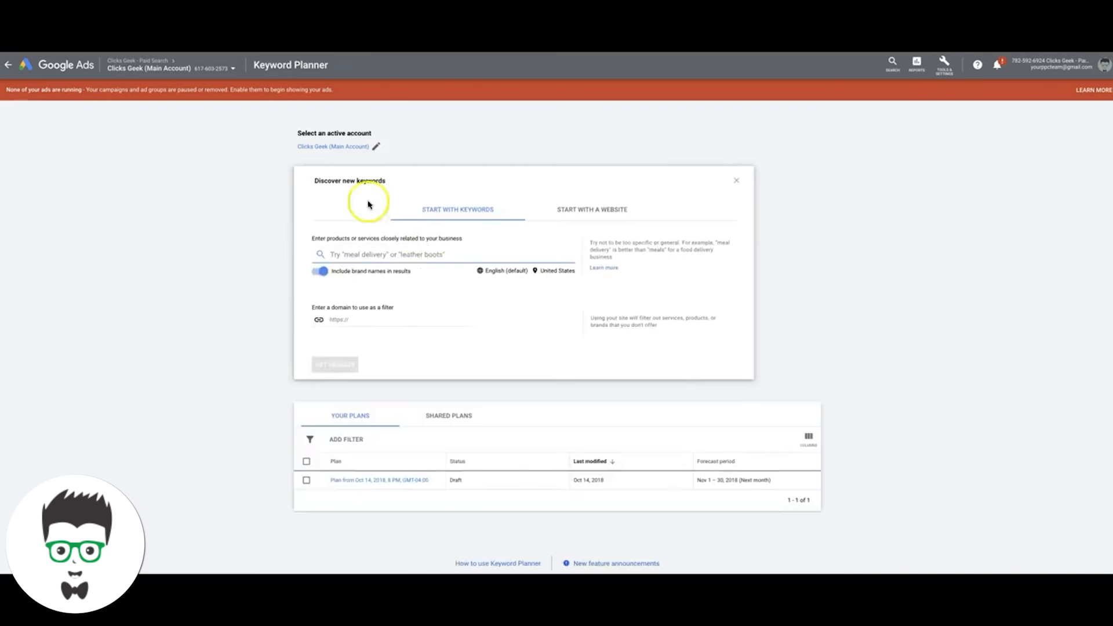
{"action": "left_click", "coordinate": [364, 319]}
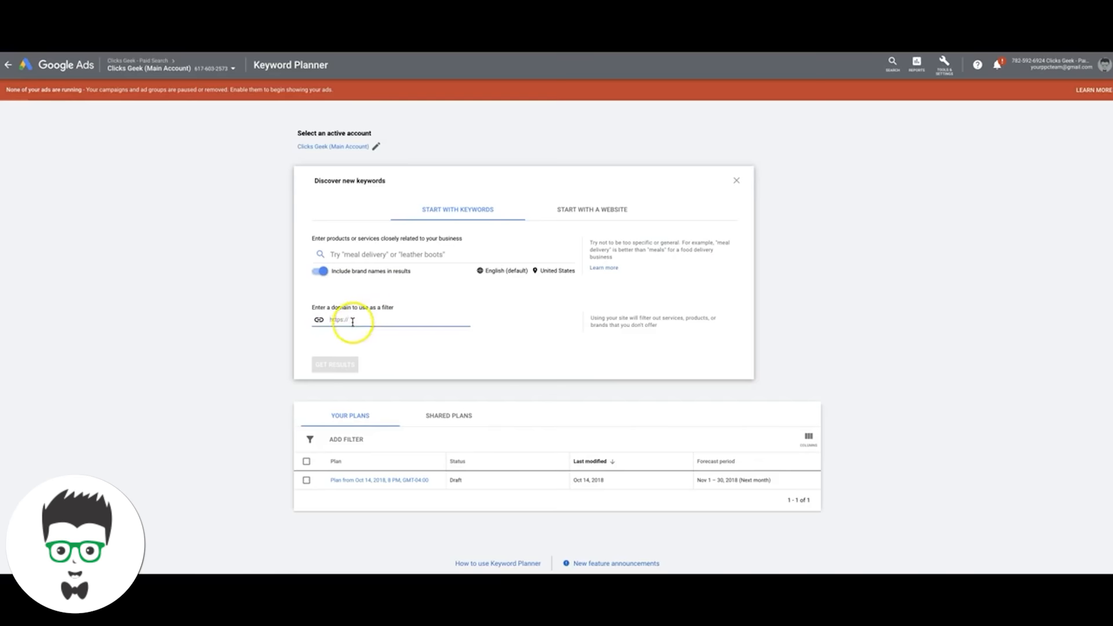
{"action": "left_click", "coordinate": [352, 253]}
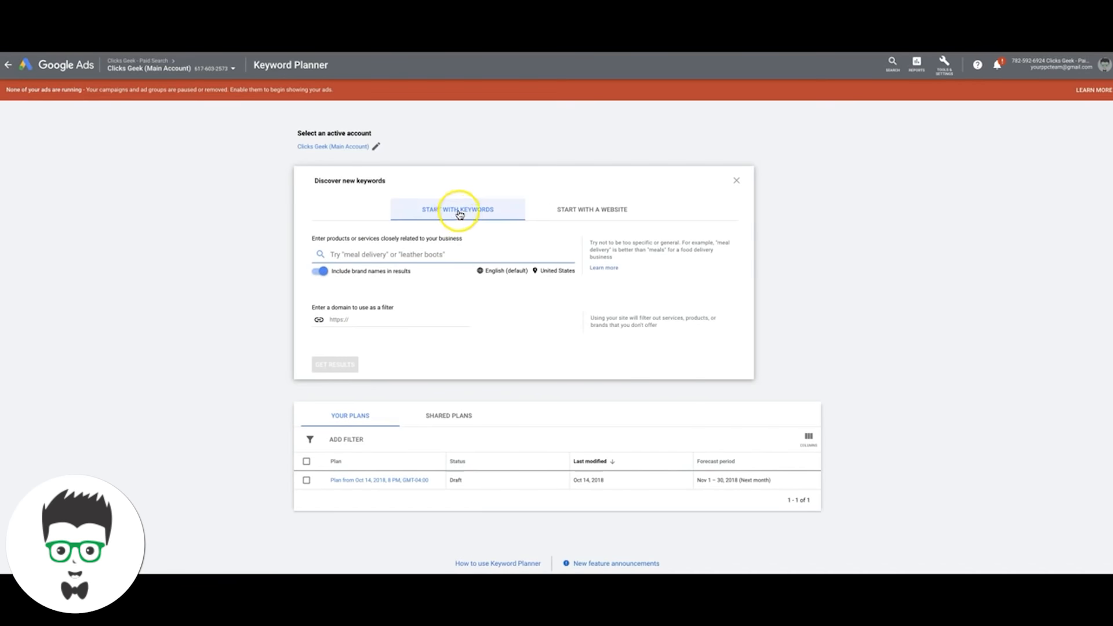
{"action": "left_click", "coordinate": [610, 214]}
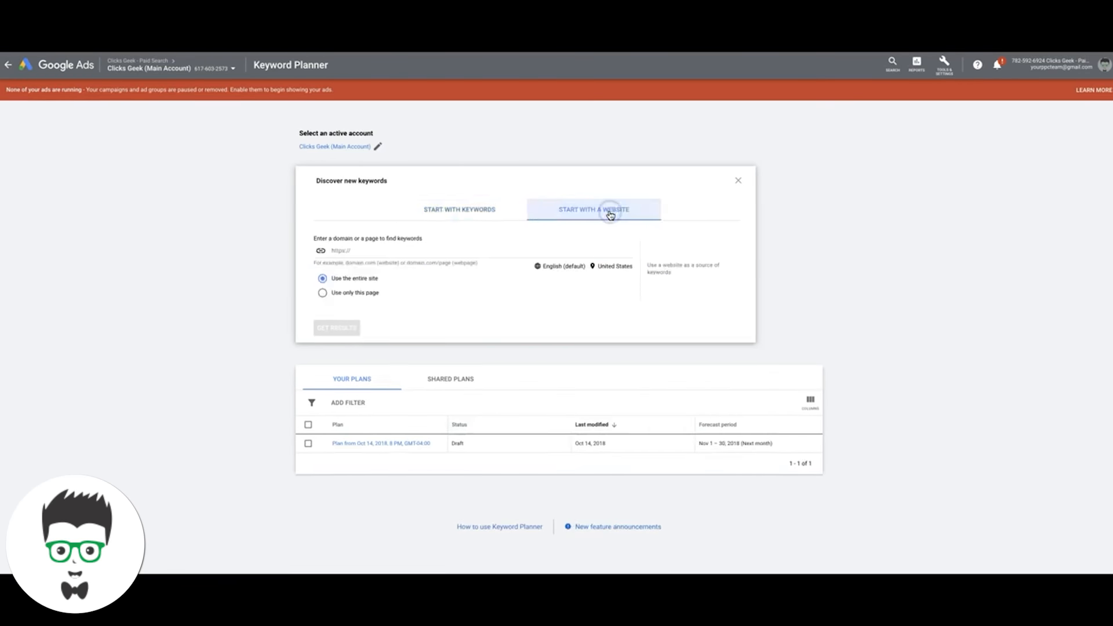
{"action": "left_click", "coordinate": [451, 210]}
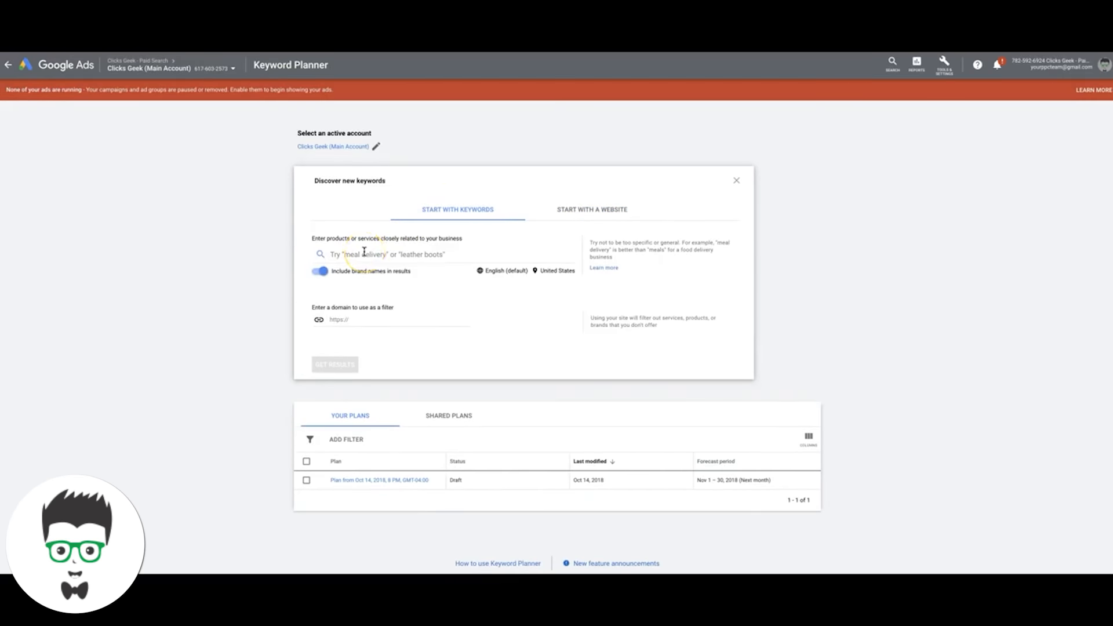
- Get keyword ideas from the entire website clicksgeek.com and review the resulting keyword list
{"action": "left_click", "coordinate": [571, 209]}
{"action": "left_click", "coordinate": [364, 251]}
{"action": "type", "text": "cl"}
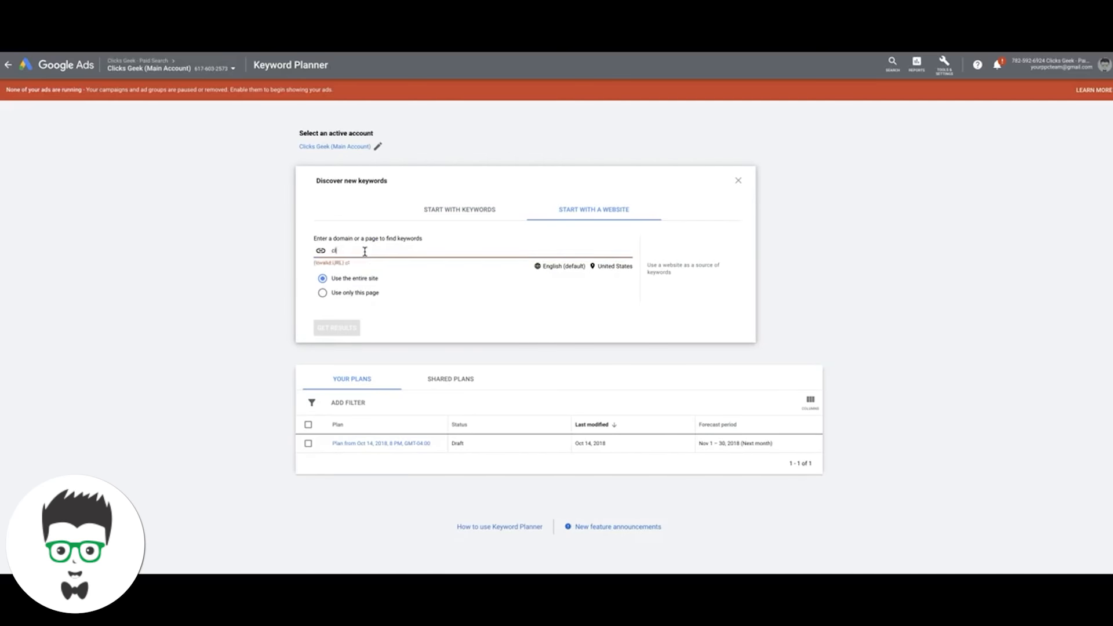
{"action": "type", "text": "icksgeek.com"}
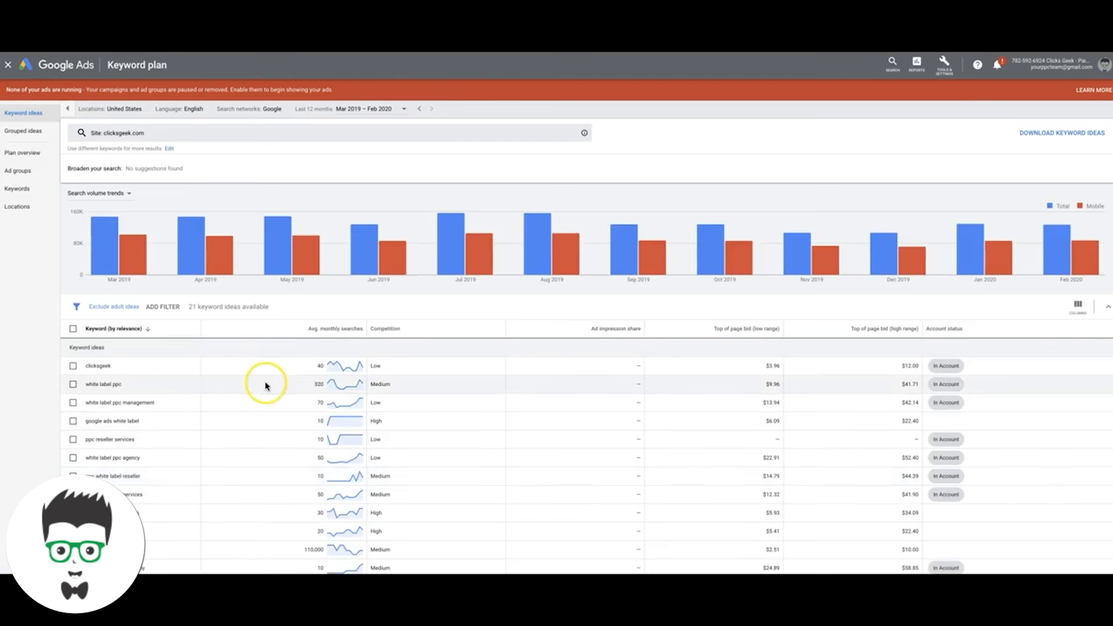
{"action": "scroll", "coordinate": [265, 385], "scroll_direction": "down", "scroll_amount": 2}
{"action": "scroll", "coordinate": [266, 385], "scroll_direction": "down", "scroll_amount": 1}
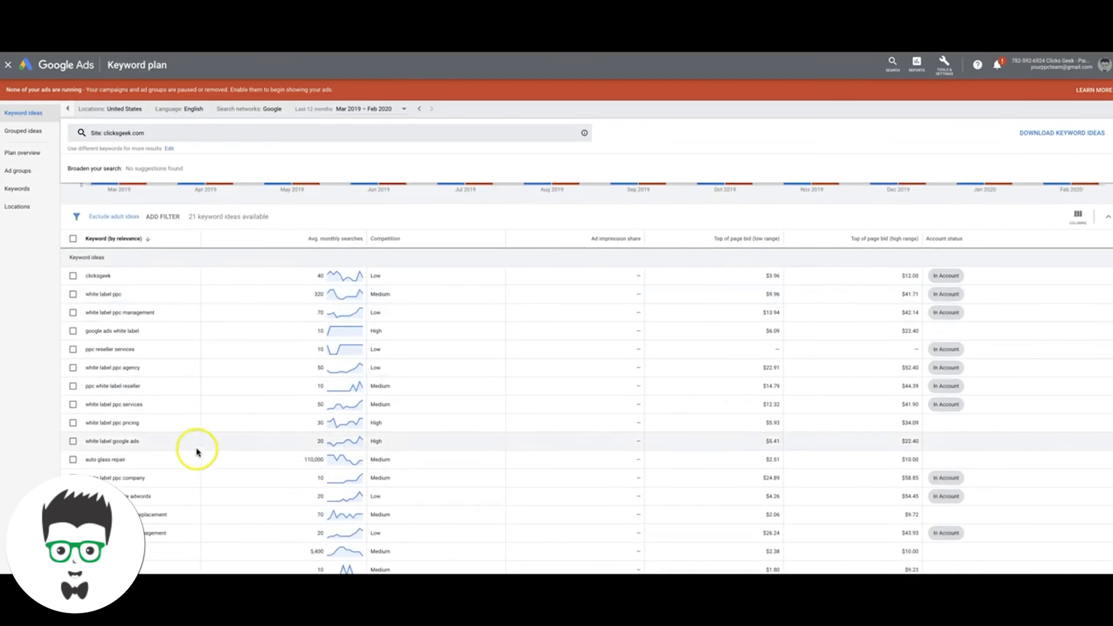
{"action": "scroll", "coordinate": [269, 318], "scroll_direction": "down", "scroll_amount": 2}
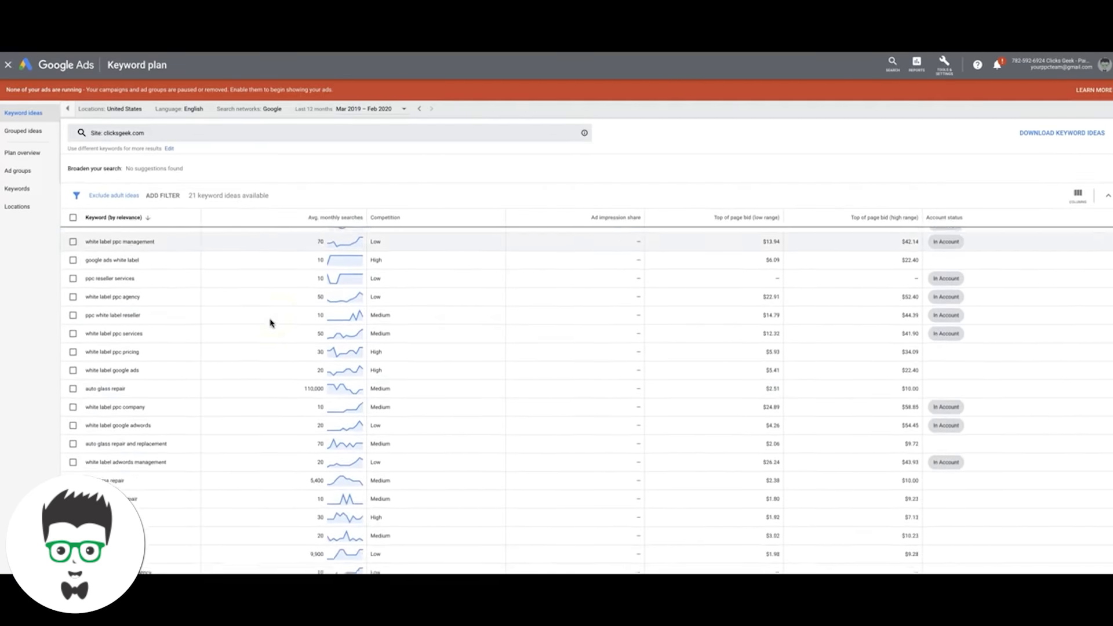
{"action": "scroll", "coordinate": [269, 304], "scroll_direction": "down", "scroll_amount": 1}
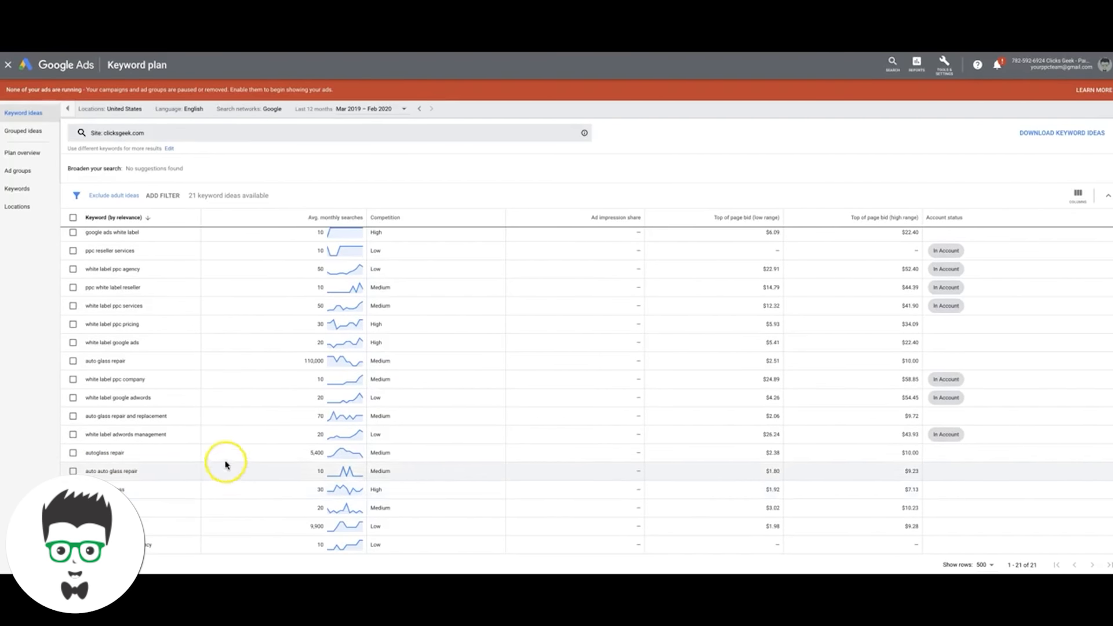
{"action": "scroll", "coordinate": [226, 458], "scroll_direction": "up", "scroll_amount": 2}
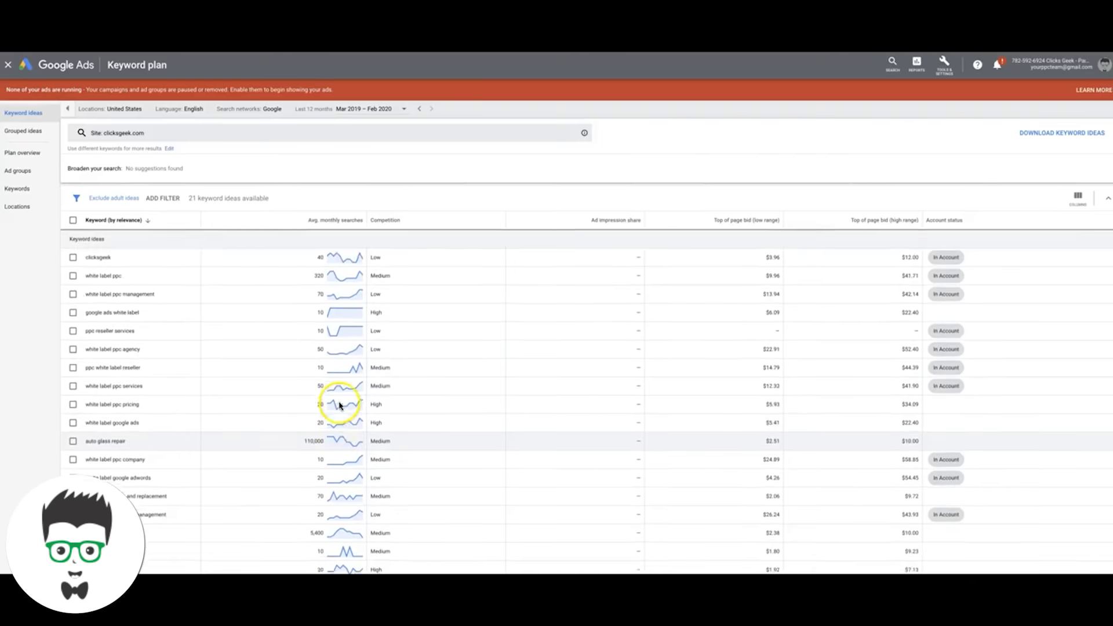
{"action": "scroll", "coordinate": [285, 459], "scroll_direction": "up", "scroll_amount": 3}
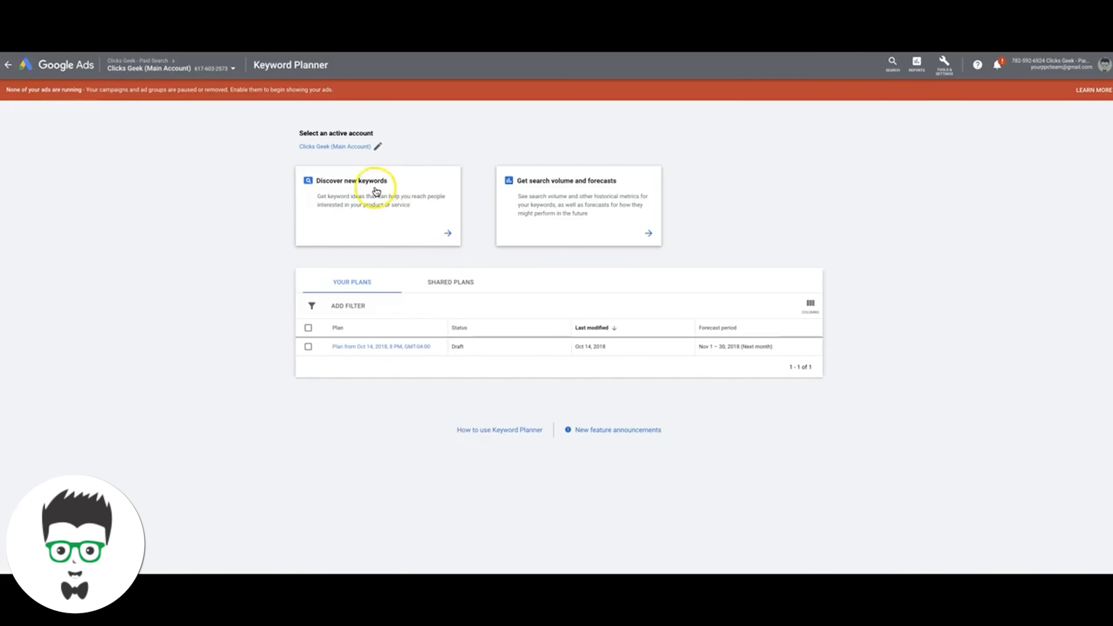
- Start a new keyword discovery using "pest control" as the seed keyword and get the results
{"action": "left_click", "coordinate": [376, 187]}
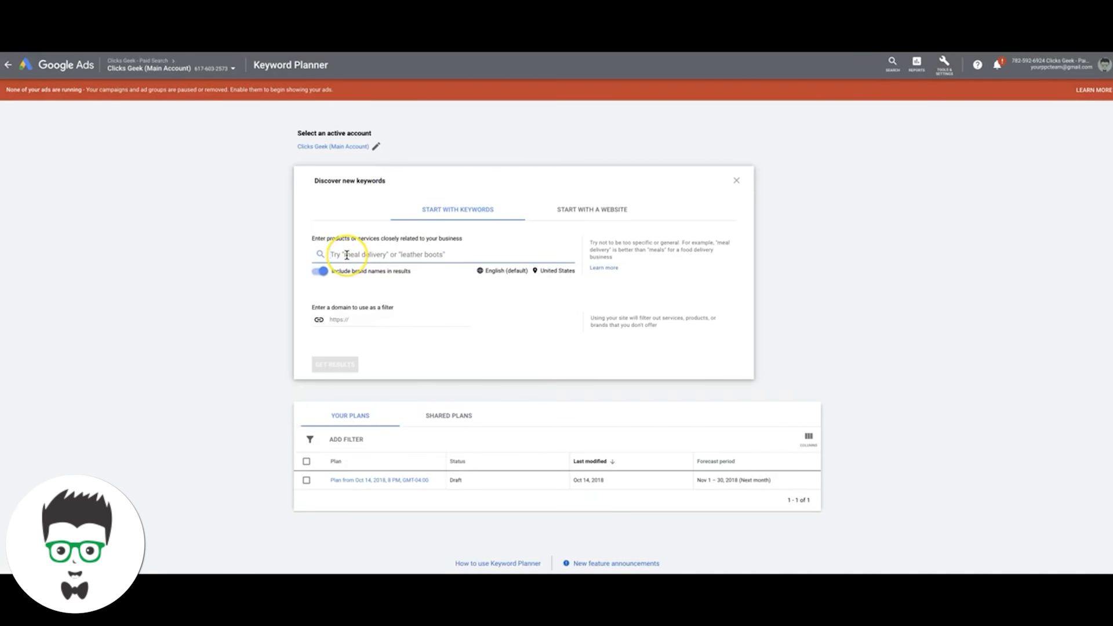
{"action": "left_click", "coordinate": [346, 256]}
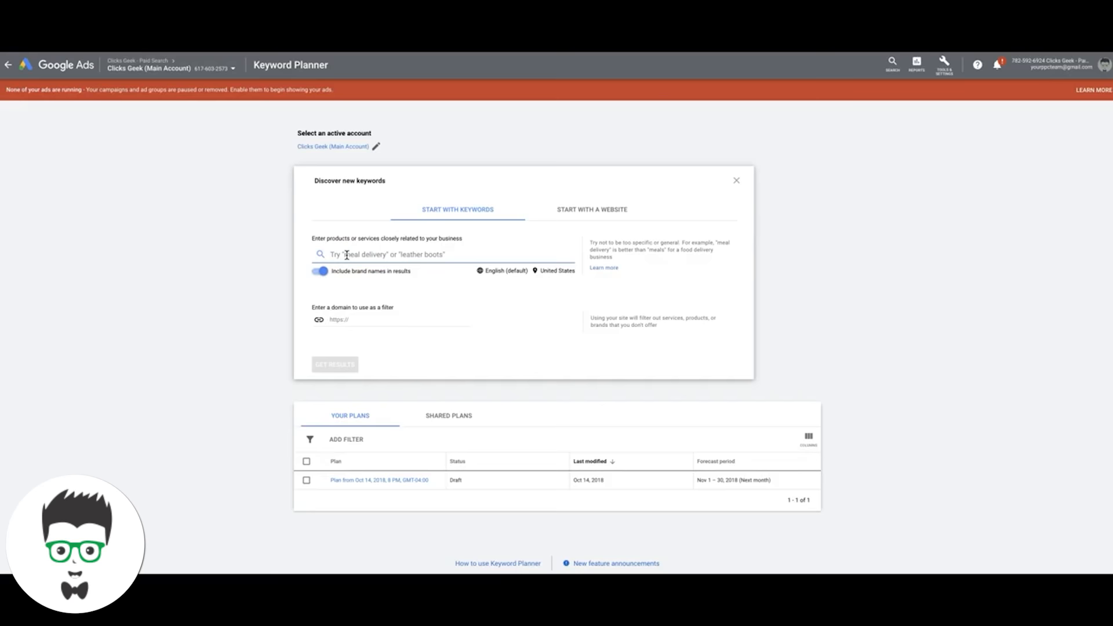
{"action": "type", "text": "pes"}
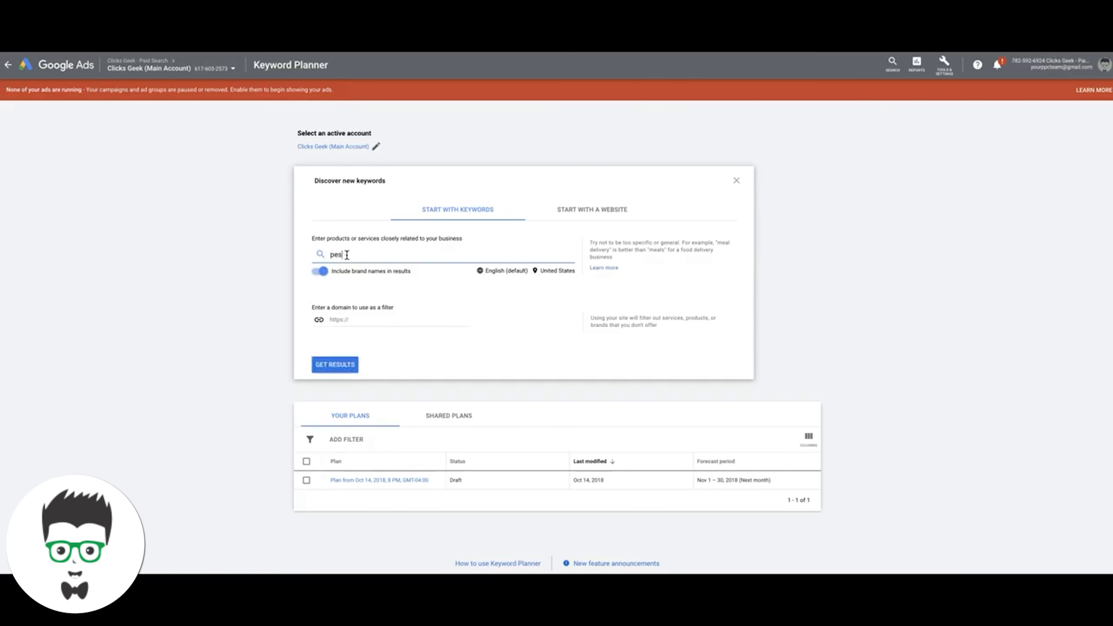
{"action": "type", "text": "t control"}
{"action": "key", "text": "Return"}
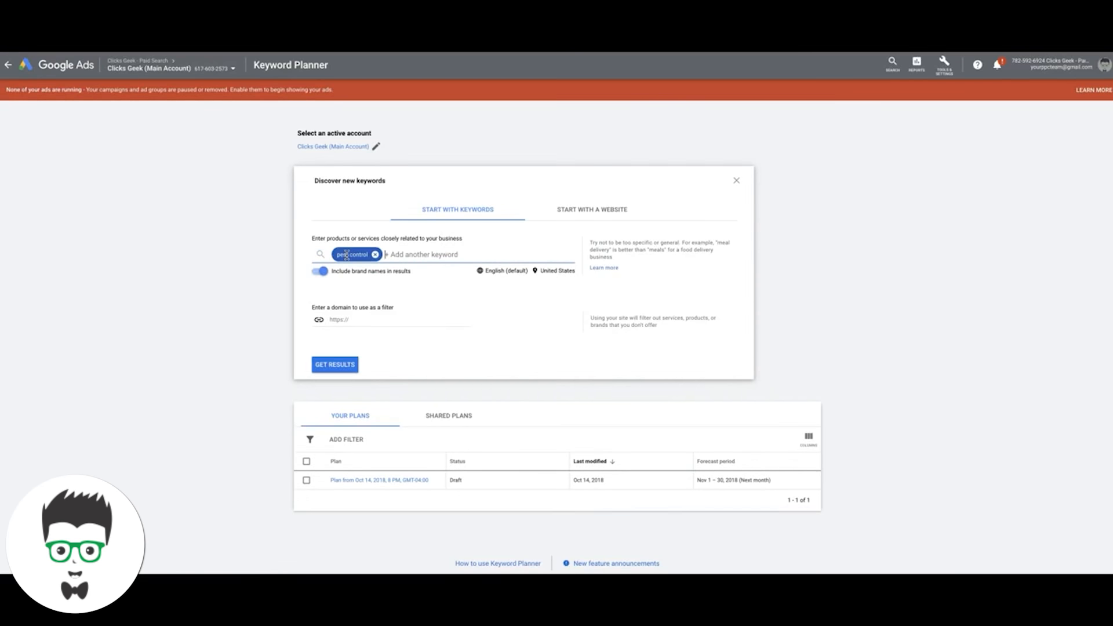
{"action": "key", "text": "Return"}
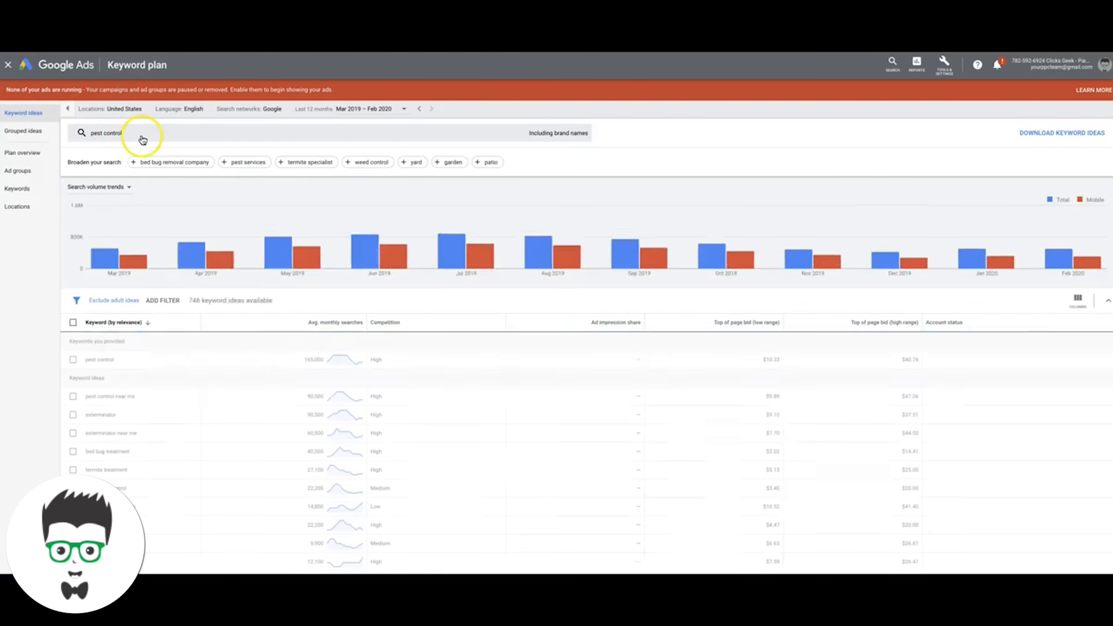
- Add "exterminator" as a second seed keyword beside "pest control" and refresh the keyword ideas
{"action": "left_click", "coordinate": [147, 138]}
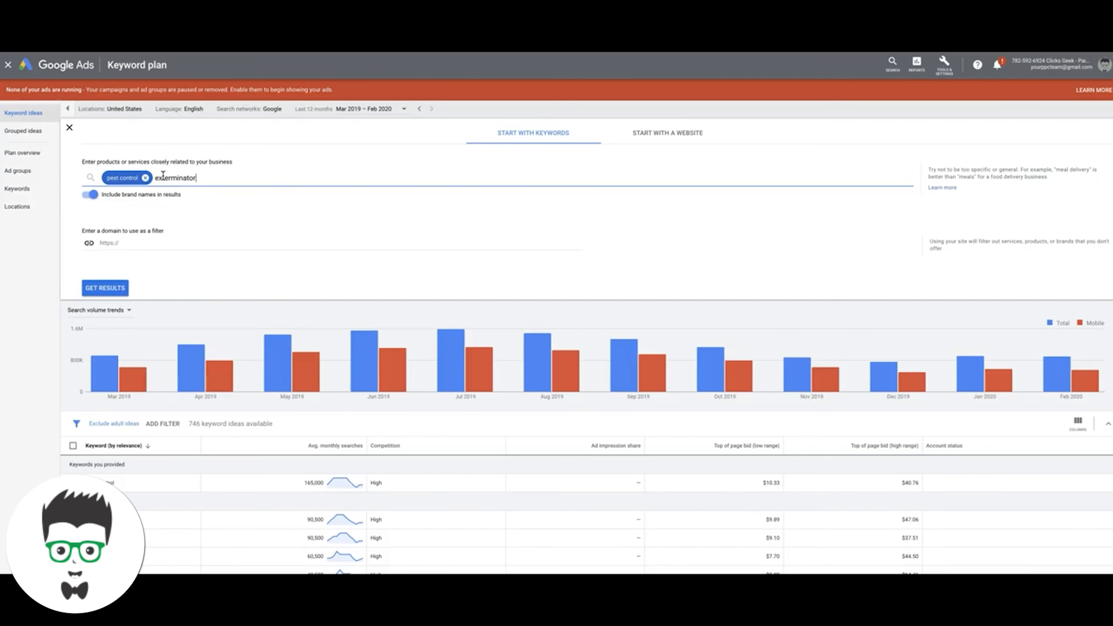
{"action": "key", "text": "Return"}
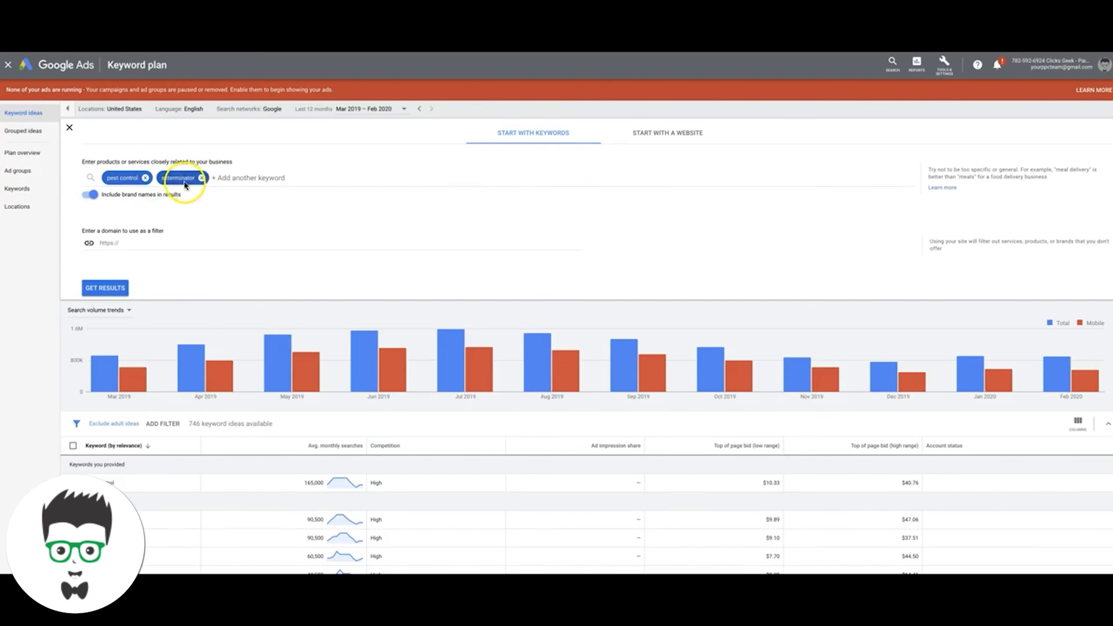
{"action": "left_click", "coordinate": [105, 287]}
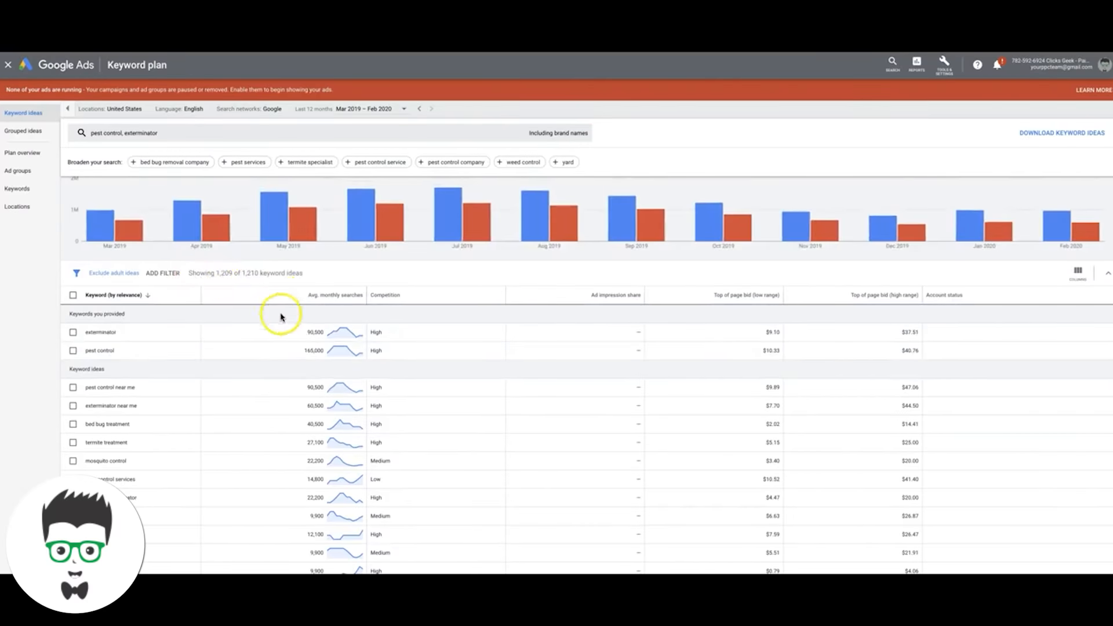
- Review the pest control and exterminator keyword ideas with their monthly searches, competition and top-of-page bid ranges
{"action": "scroll", "coordinate": [273, 340], "scroll_direction": "down", "scroll_amount": 2}
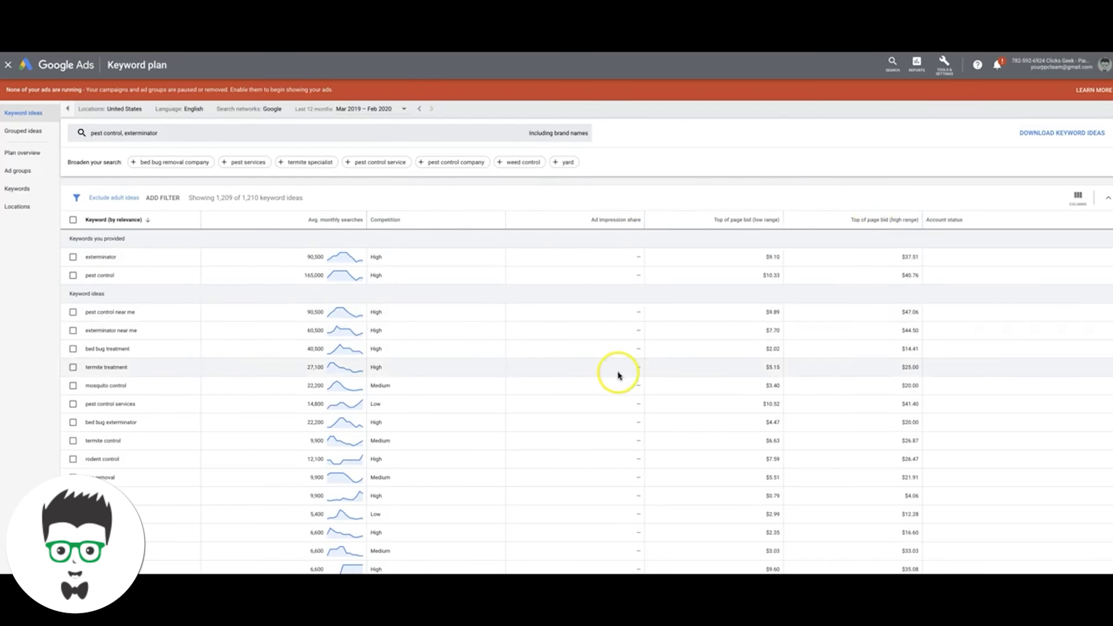
{"action": "scroll", "coordinate": [402, 373], "scroll_direction": "down", "scroll_amount": 1}
{"action": "scroll", "coordinate": [401, 347], "scroll_direction": "up", "scroll_amount": 1}
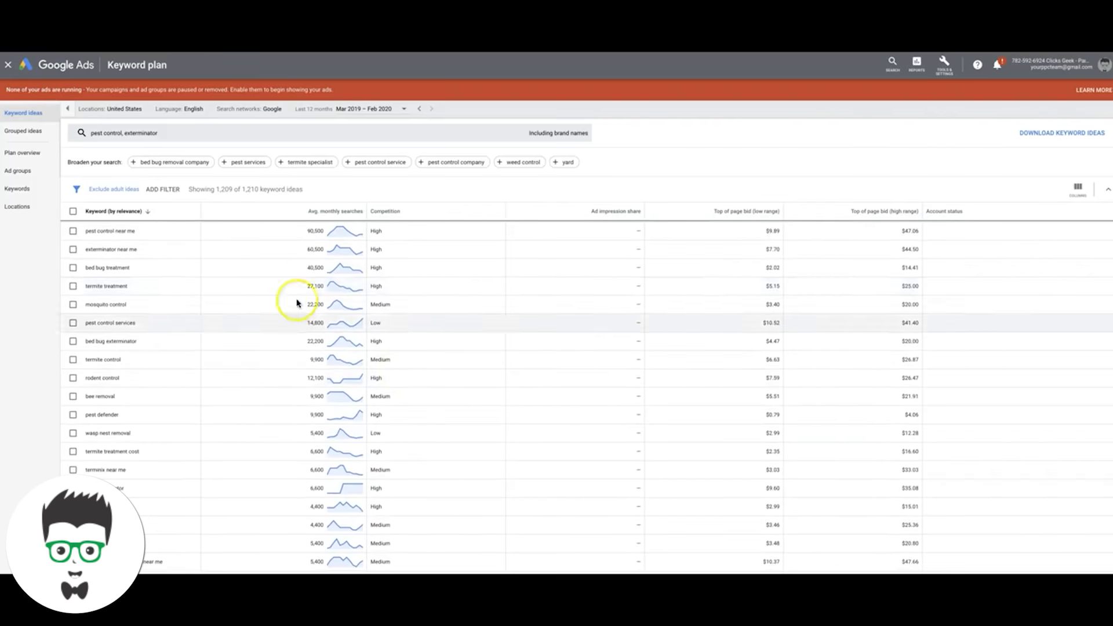
{"action": "scroll", "coordinate": [211, 352], "scroll_direction": "up", "scroll_amount": 1}
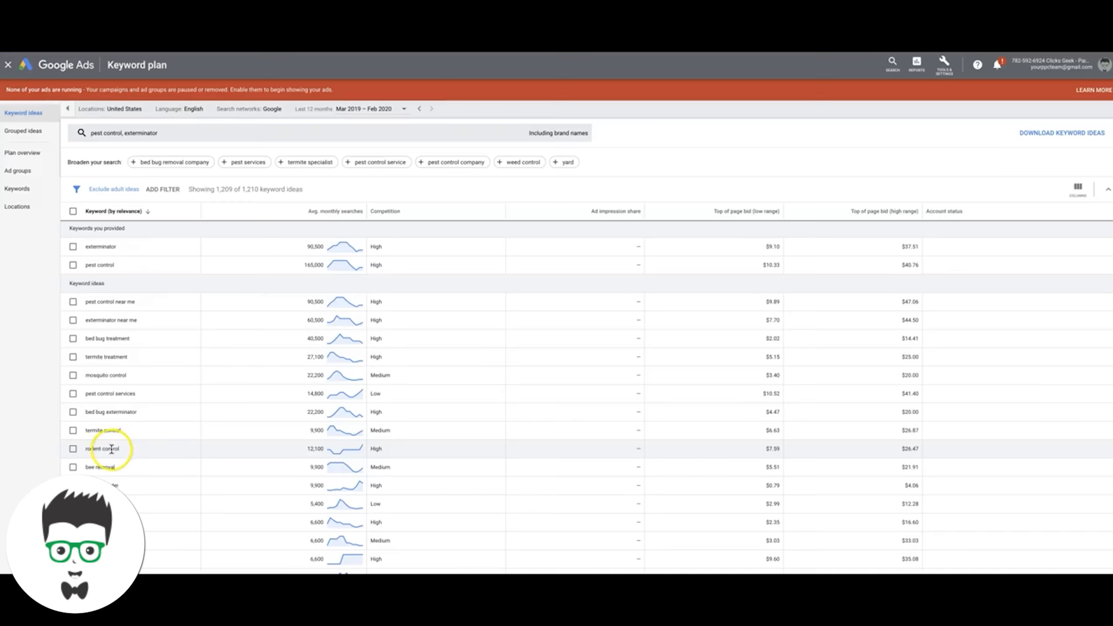
{"action": "scroll", "coordinate": [128, 336], "scroll_direction": "down", "scroll_amount": 10}
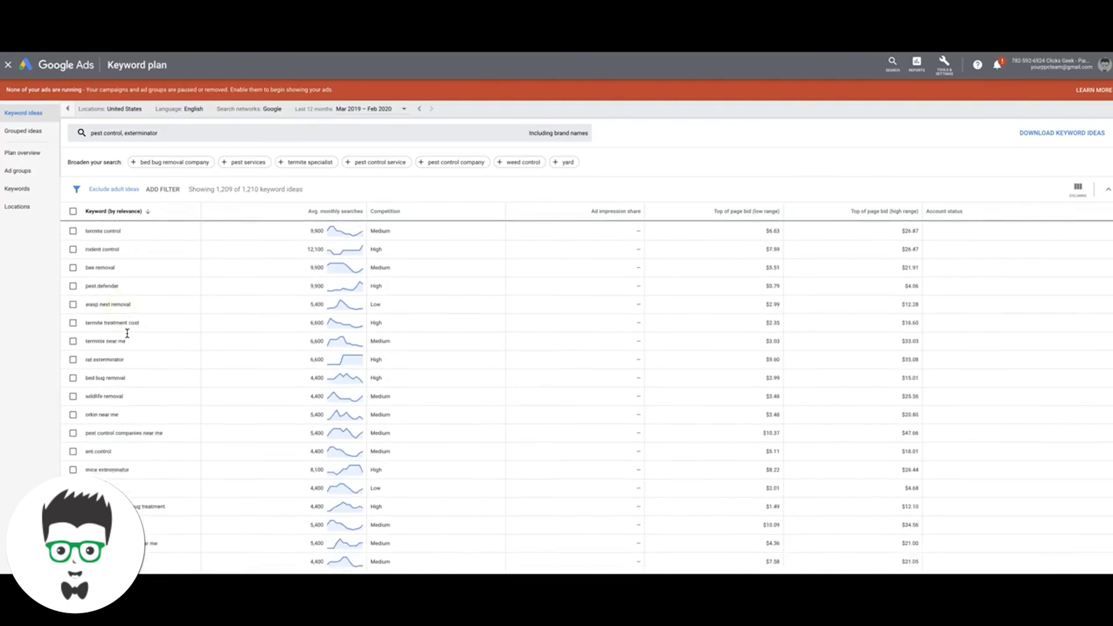
{"action": "scroll", "coordinate": [128, 335], "scroll_direction": "down", "scroll_amount": 2}
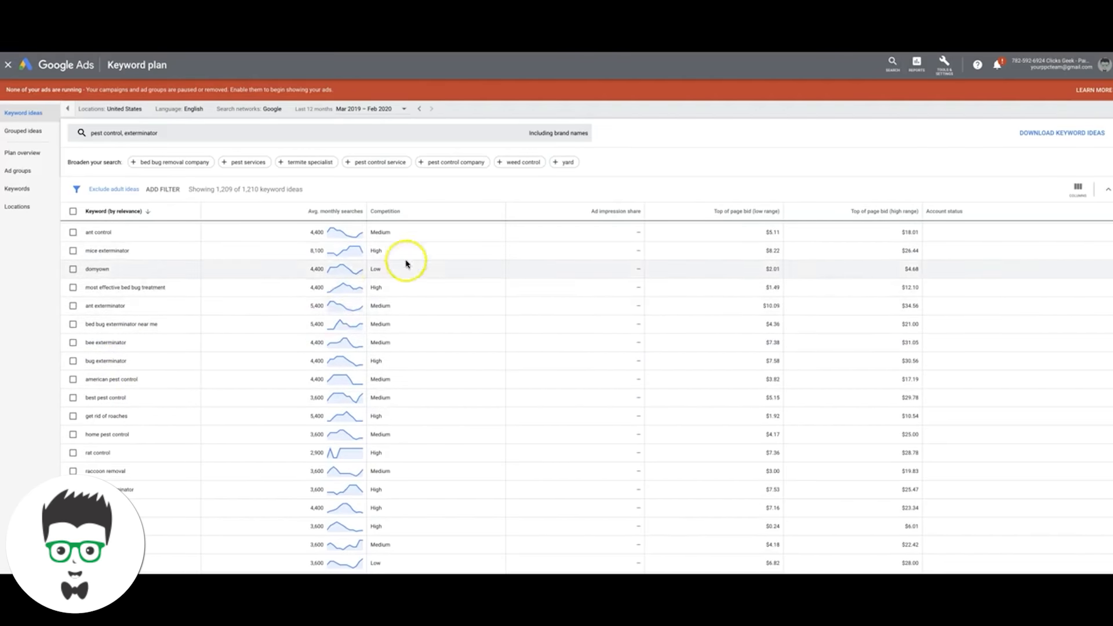
{"action": "scroll", "coordinate": [230, 359], "scroll_direction": "up", "scroll_amount": 5}
{"action": "scroll", "coordinate": [230, 359], "scroll_direction": "up", "scroll_amount": 5}
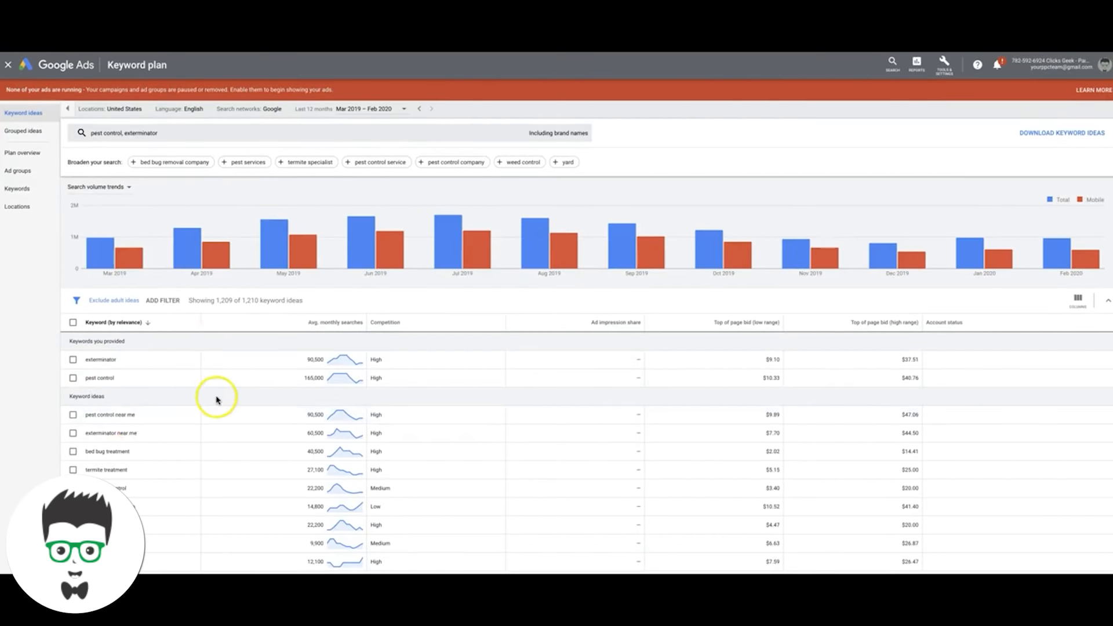
- Filter the keyword ideas to those whose keyword text contains "near me"
{"action": "left_click", "coordinate": [73, 415]}
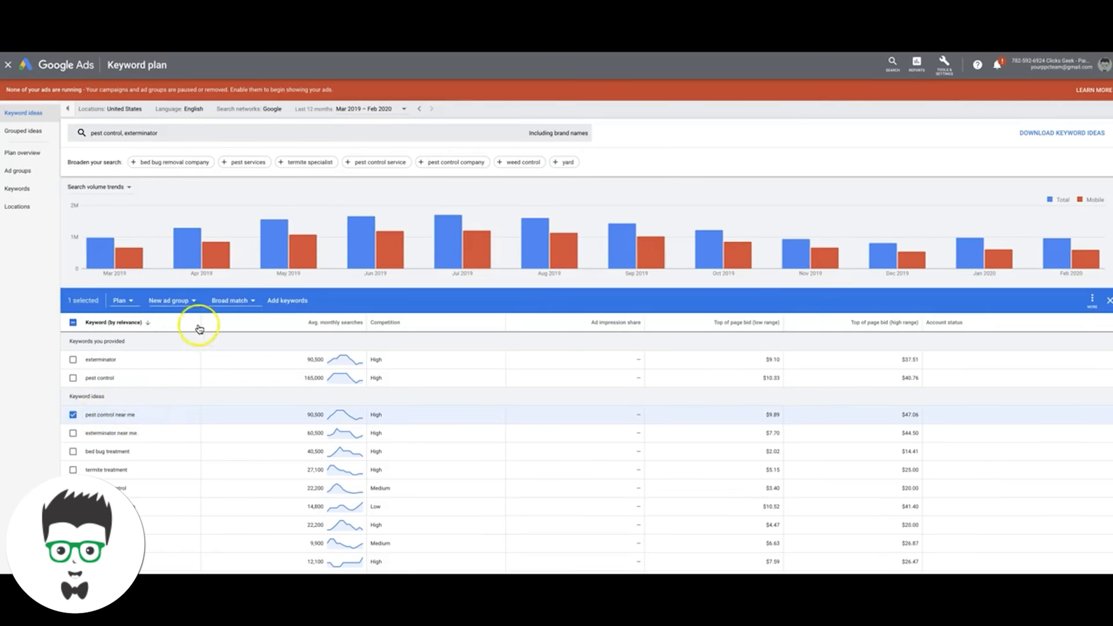
{"action": "left_click", "coordinate": [73, 415]}
{"action": "left_click", "coordinate": [163, 297]}
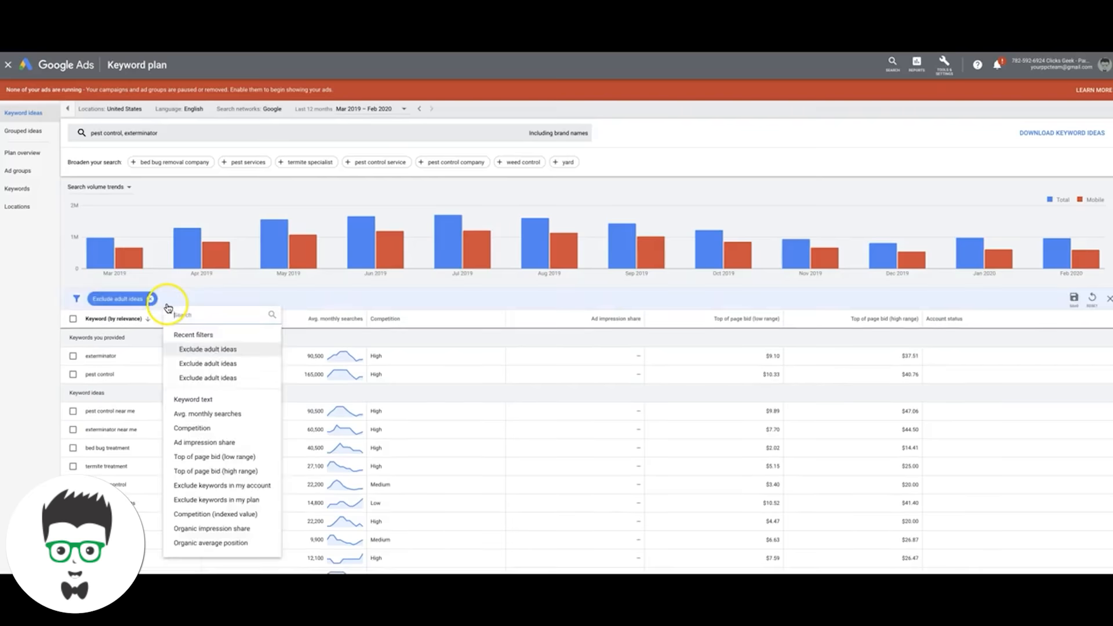
{"action": "left_click", "coordinate": [205, 399]}
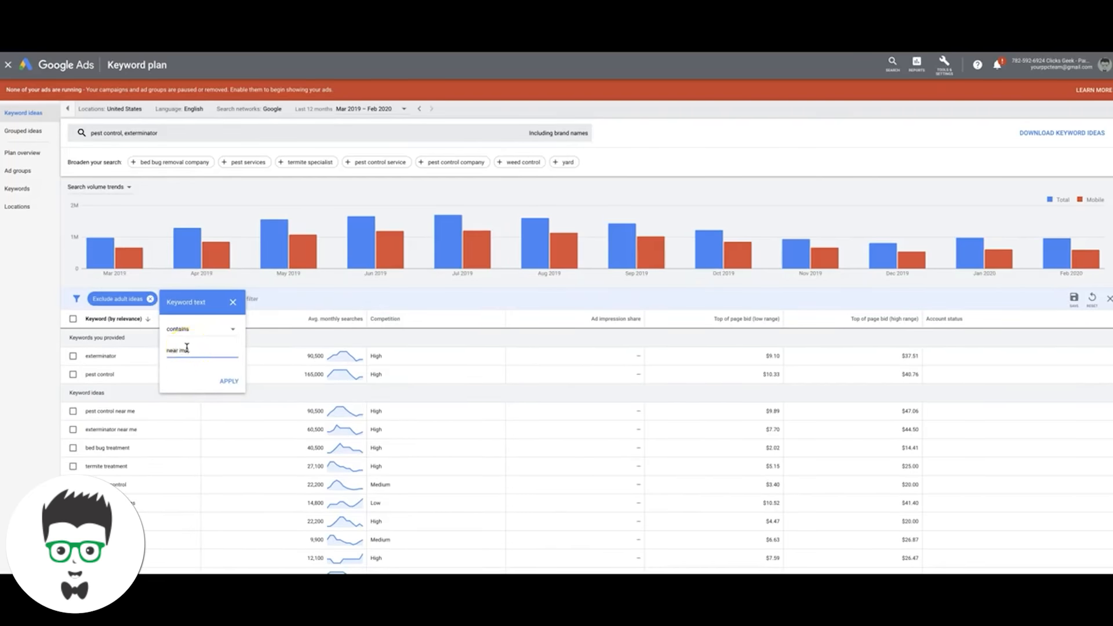
{"action": "left_click", "coordinate": [229, 382]}
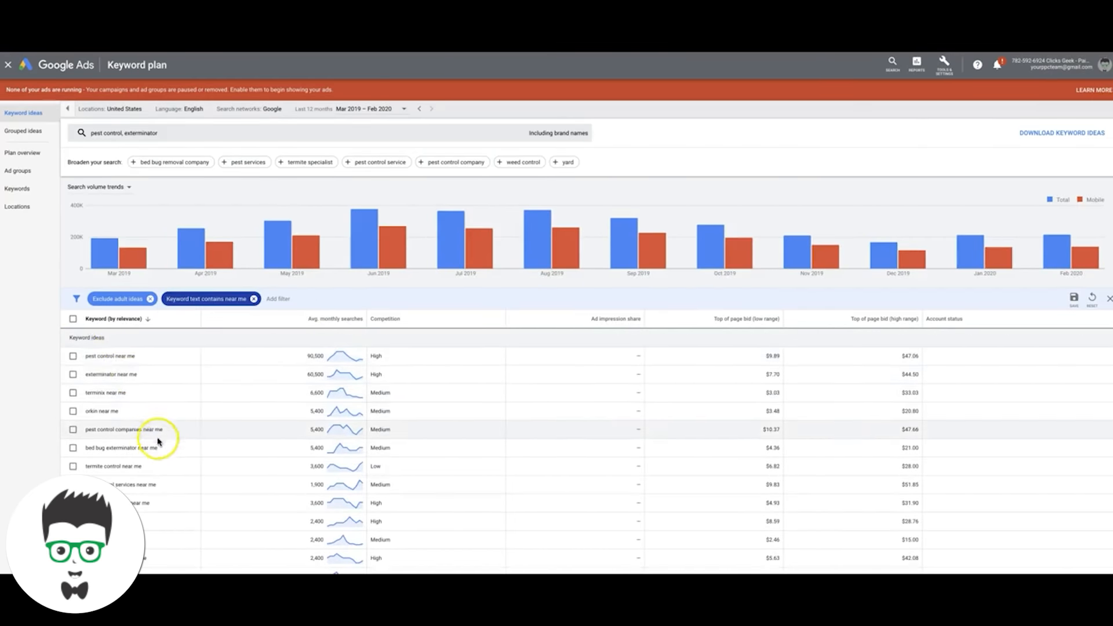
- Select the "pest control near me" keyword idea and sort the filtered list by average monthly searches, lowest first
{"action": "scroll", "coordinate": [161, 456], "scroll_direction": "down", "scroll_amount": 1}
{"action": "scroll", "coordinate": [161, 455], "scroll_direction": "down", "scroll_amount": 3}
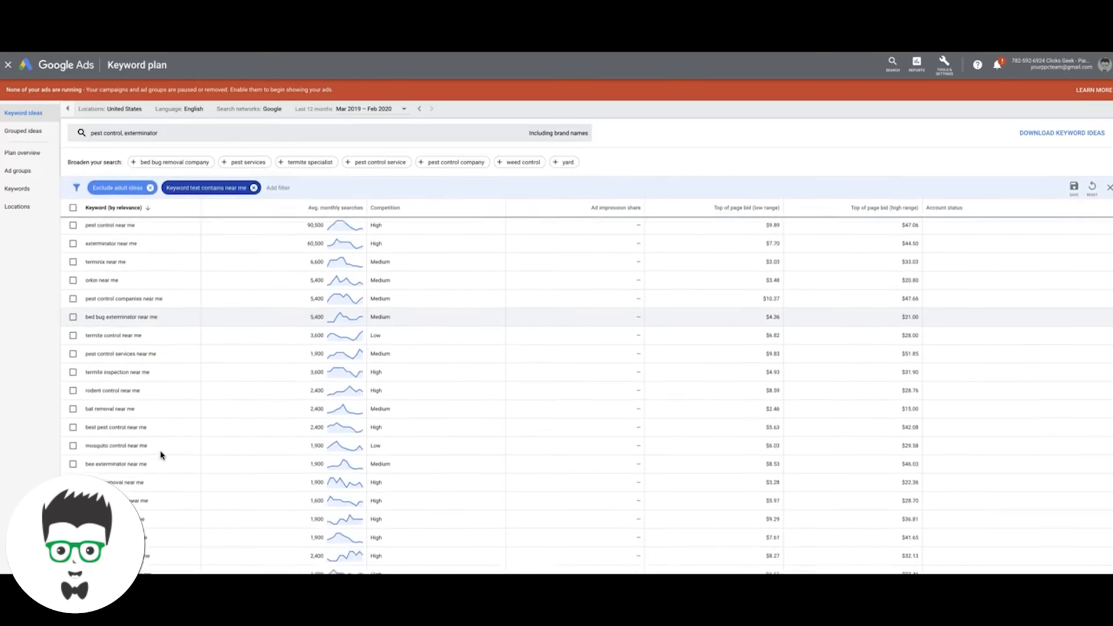
{"action": "scroll", "coordinate": [161, 456], "scroll_direction": "up", "scroll_amount": 4}
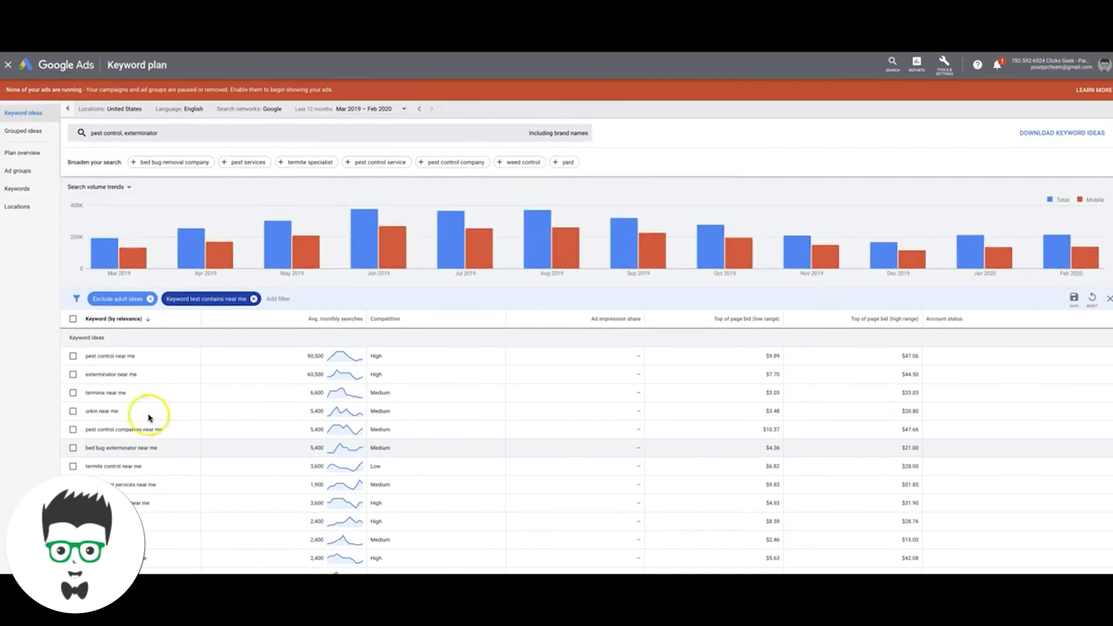
{"action": "left_click", "coordinate": [72, 358]}
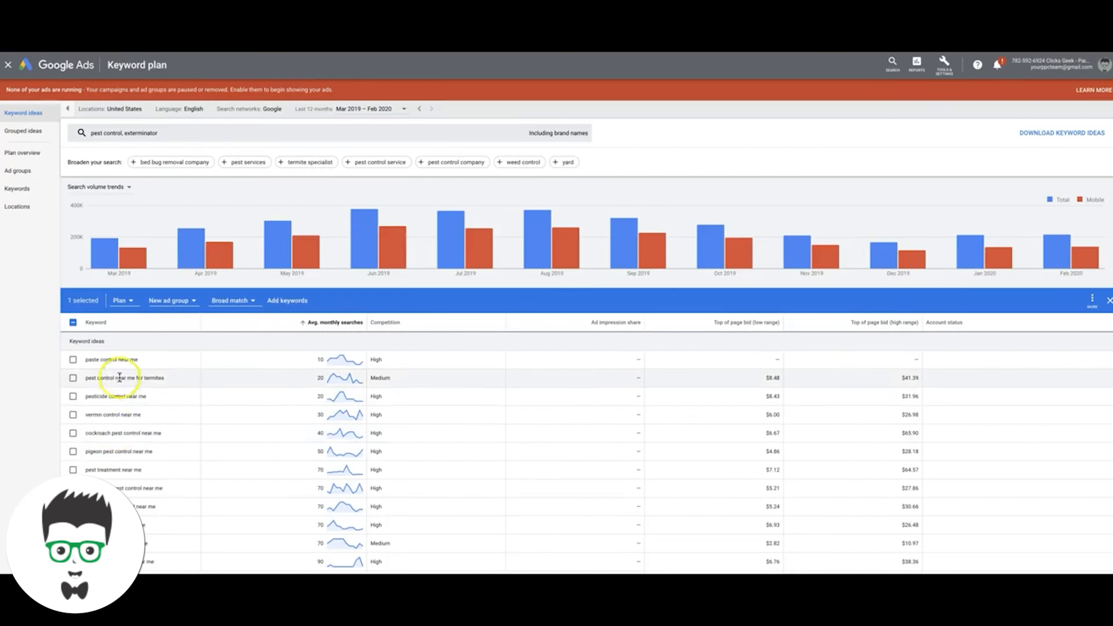
- Add the keyword ideas "pest control places near me" and "pest solutions near me" to the selection
{"action": "scroll", "coordinate": [140, 393], "scroll_direction": "down", "scroll_amount": 4}
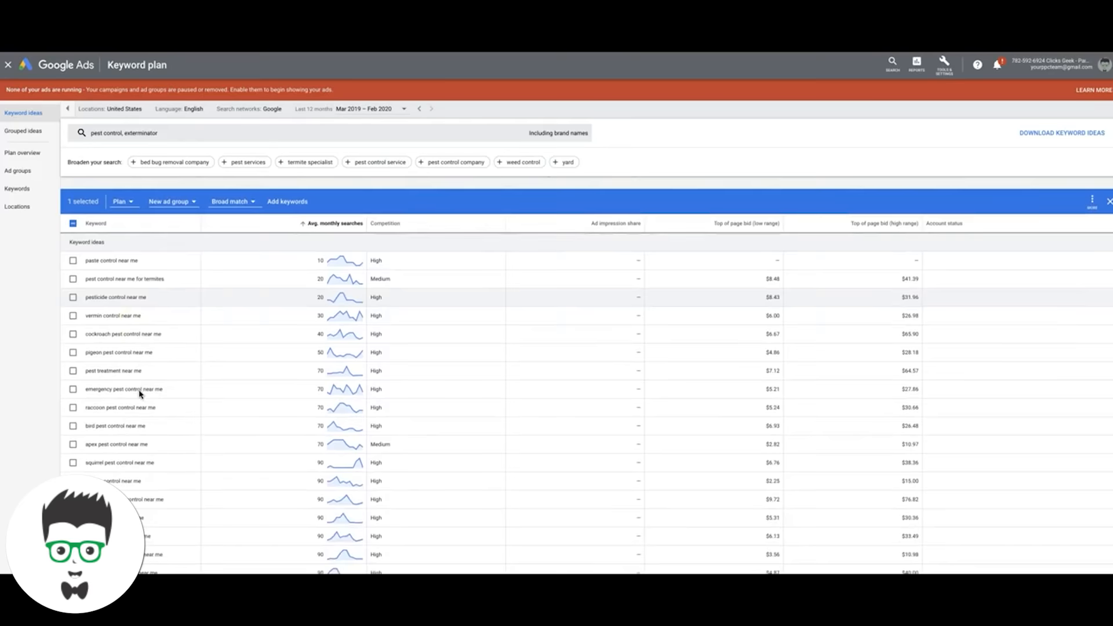
{"action": "scroll", "coordinate": [139, 393], "scroll_direction": "down", "scroll_amount": 2}
{"action": "left_click", "coordinate": [74, 455]}
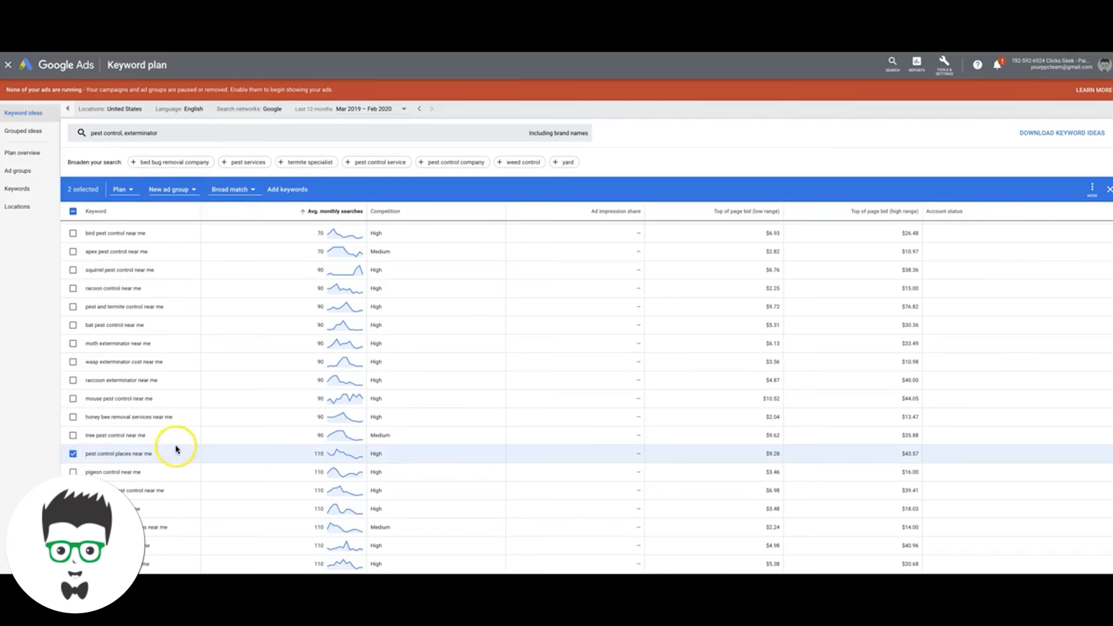
{"action": "scroll", "coordinate": [177, 449], "scroll_direction": "down", "scroll_amount": 5}
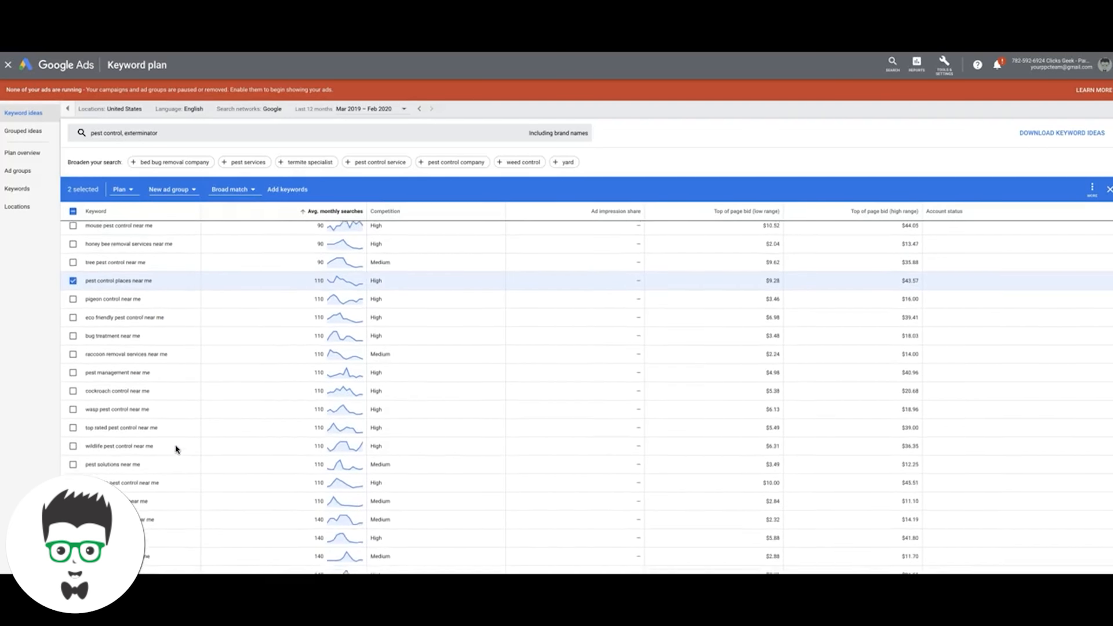
{"action": "scroll", "coordinate": [176, 449], "scroll_direction": "down", "scroll_amount": 1}
{"action": "left_click", "coordinate": [120, 424]}
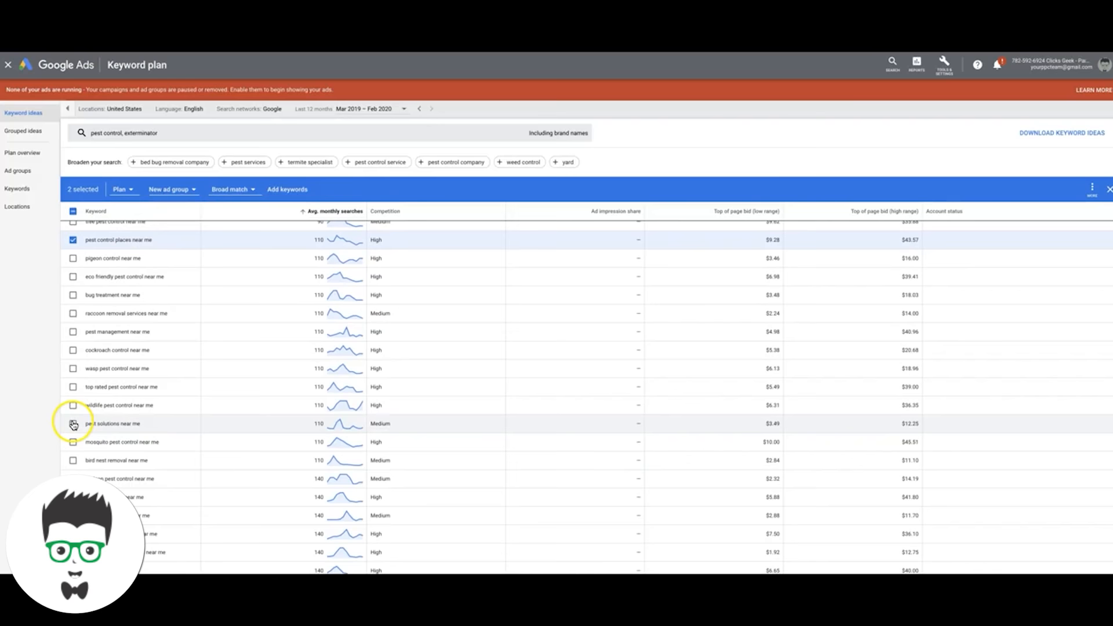
- Create a new ad group named "pest control near me" for the selected keywords
{"action": "scroll", "coordinate": [139, 325], "scroll_direction": "up", "scroll_amount": 5}
{"action": "left_click", "coordinate": [166, 190]}
{"action": "left_click", "coordinate": [129, 189]}
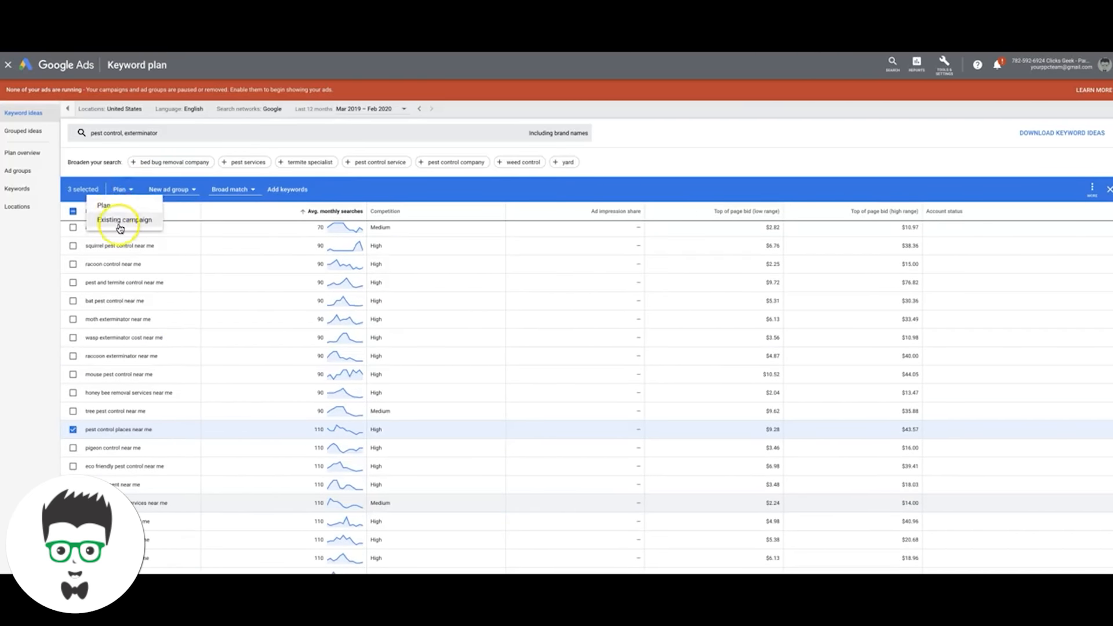
{"action": "left_click", "coordinate": [174, 193]}
{"action": "left_click", "coordinate": [177, 221]}
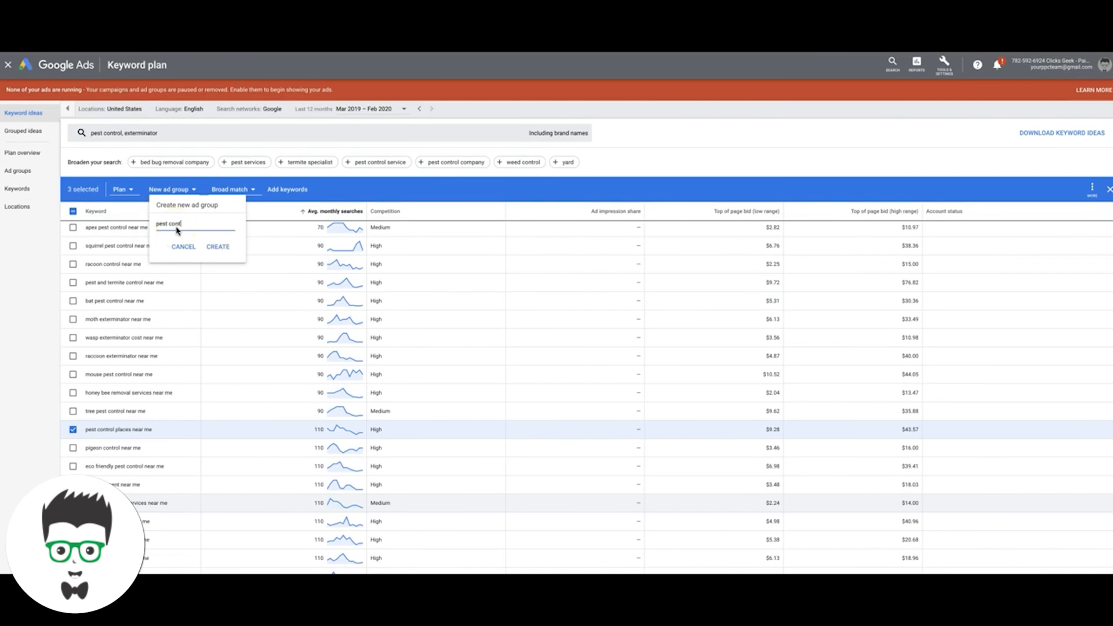
{"action": "left_click", "coordinate": [212, 247]}
{"action": "left_click", "coordinate": [199, 224]}
- Set the selected keywords to exact match and add them to the plan
{"action": "left_click", "coordinate": [251, 191]}
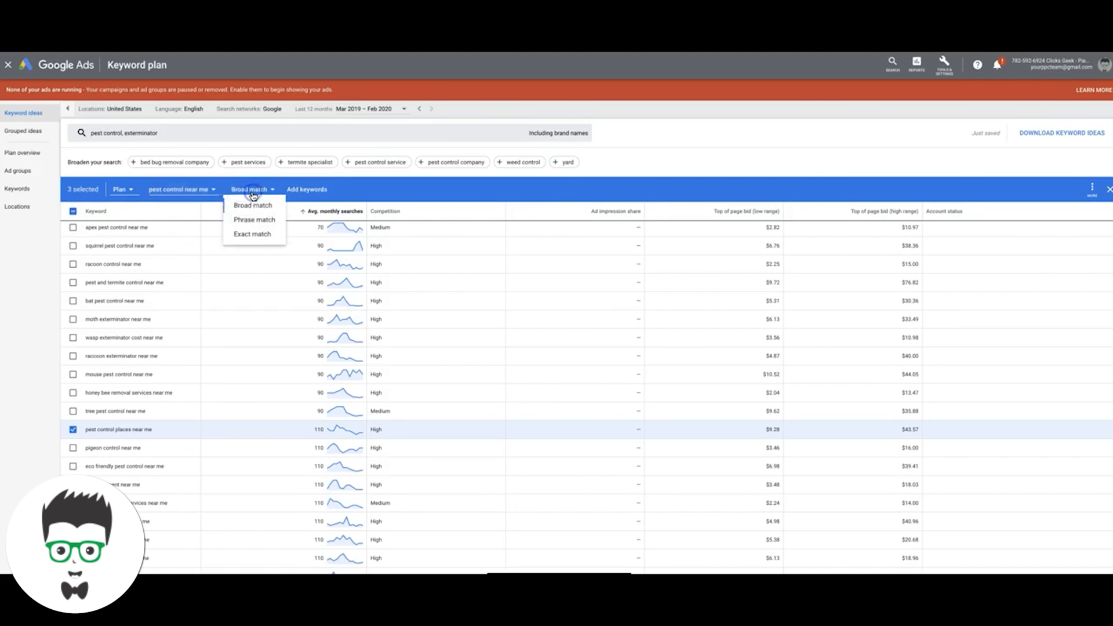
{"action": "left_click", "coordinate": [253, 206]}
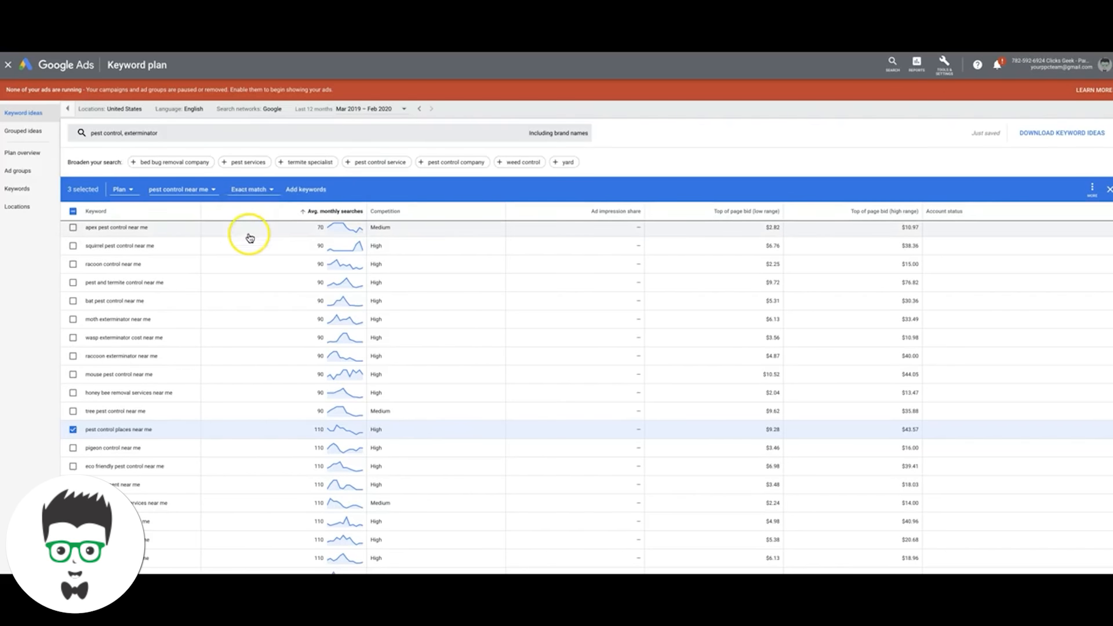
{"action": "scroll", "coordinate": [523, 296], "scroll_direction": "down", "scroll_amount": 1}
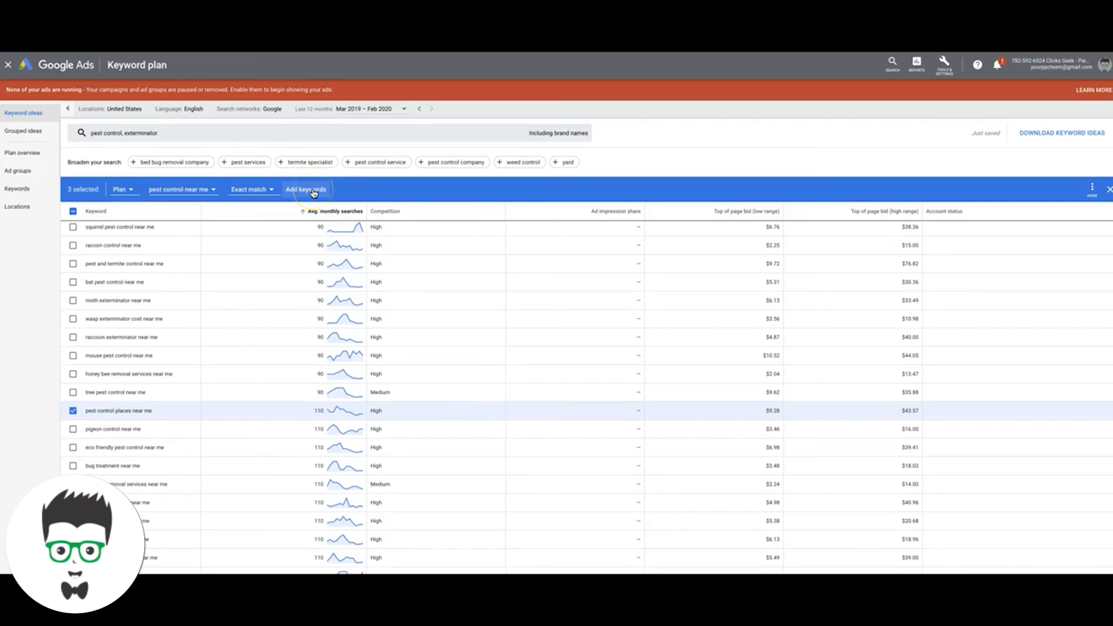
{"action": "left_click", "coordinate": [306, 190]}
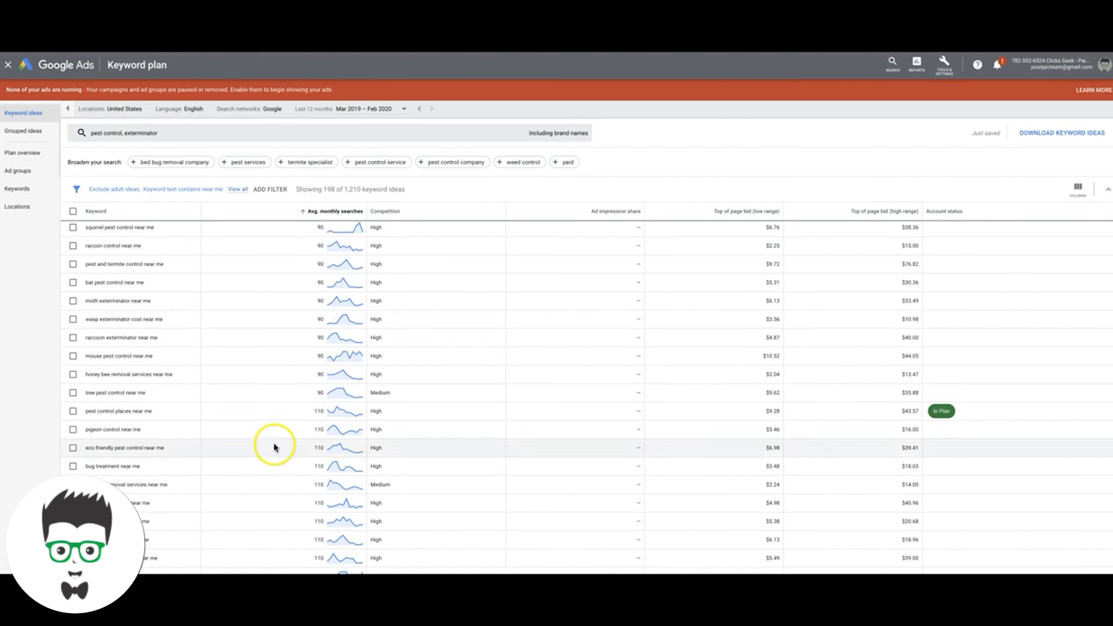
- View the plan overview, return to the Keyword Planner start page and reopen the saved plan from Mar 31, 2020
{"action": "left_click", "coordinate": [21, 152]}
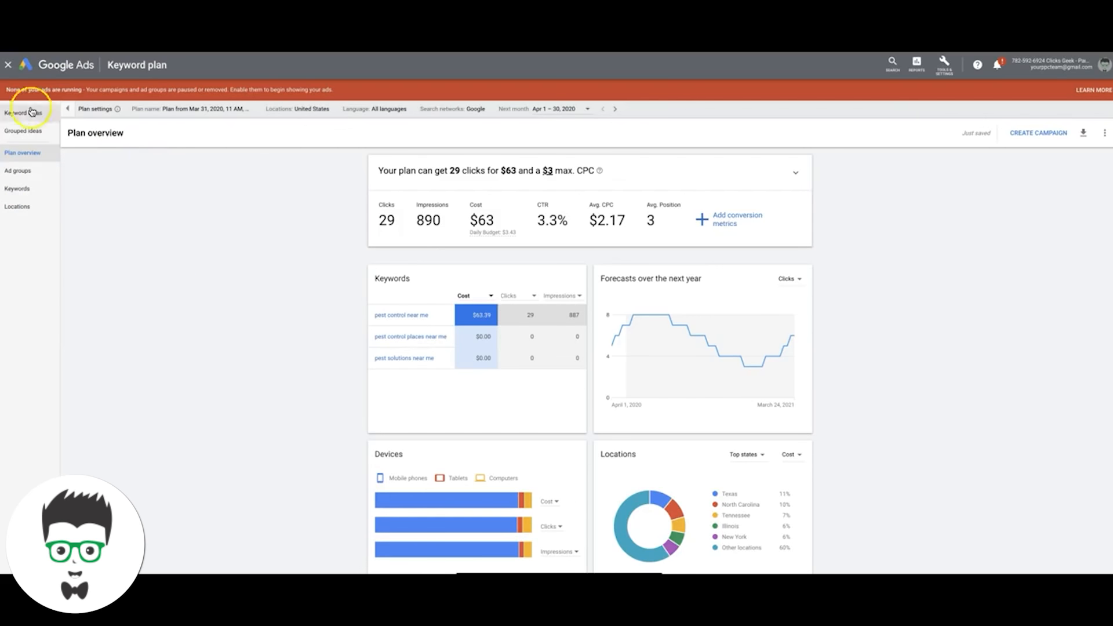
{"action": "left_click", "coordinate": [8, 67]}
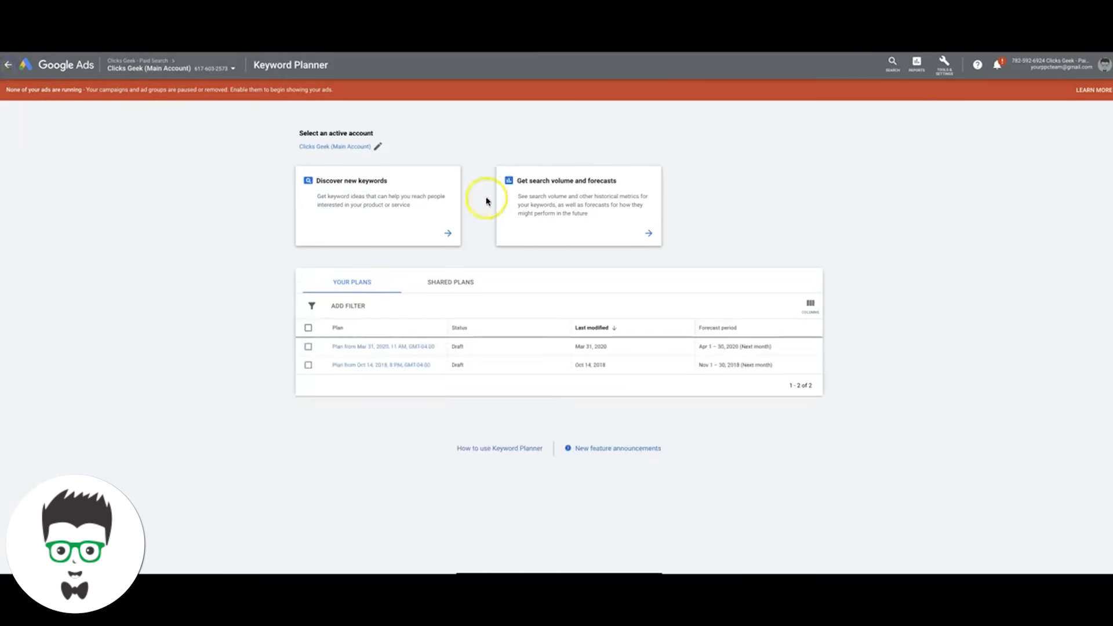
{"action": "left_click", "coordinate": [387, 205]}
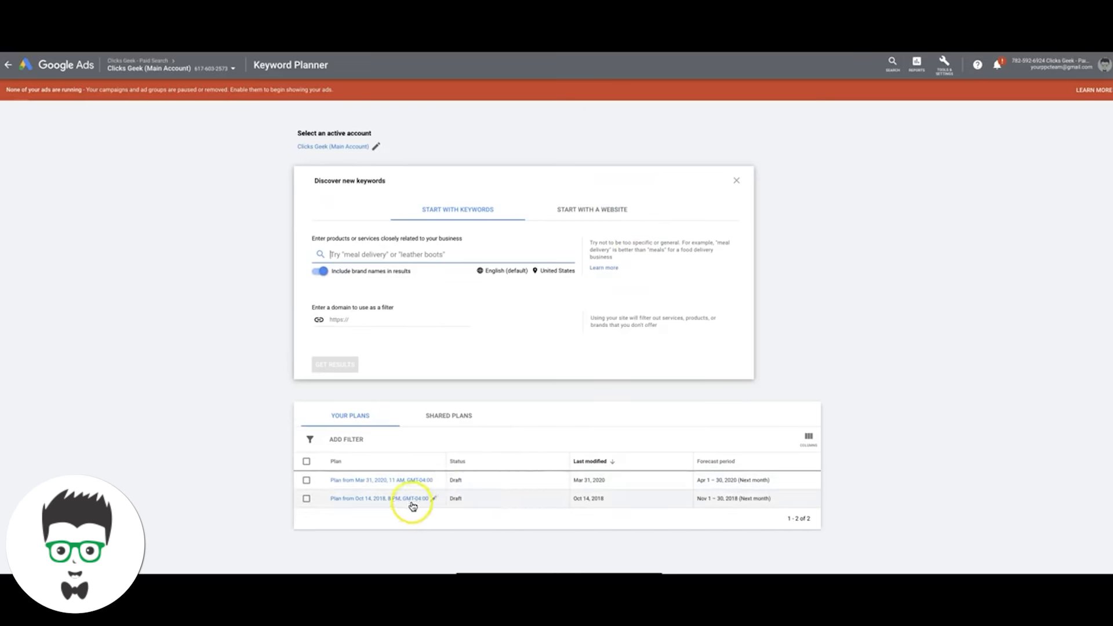
{"action": "left_click", "coordinate": [371, 480]}
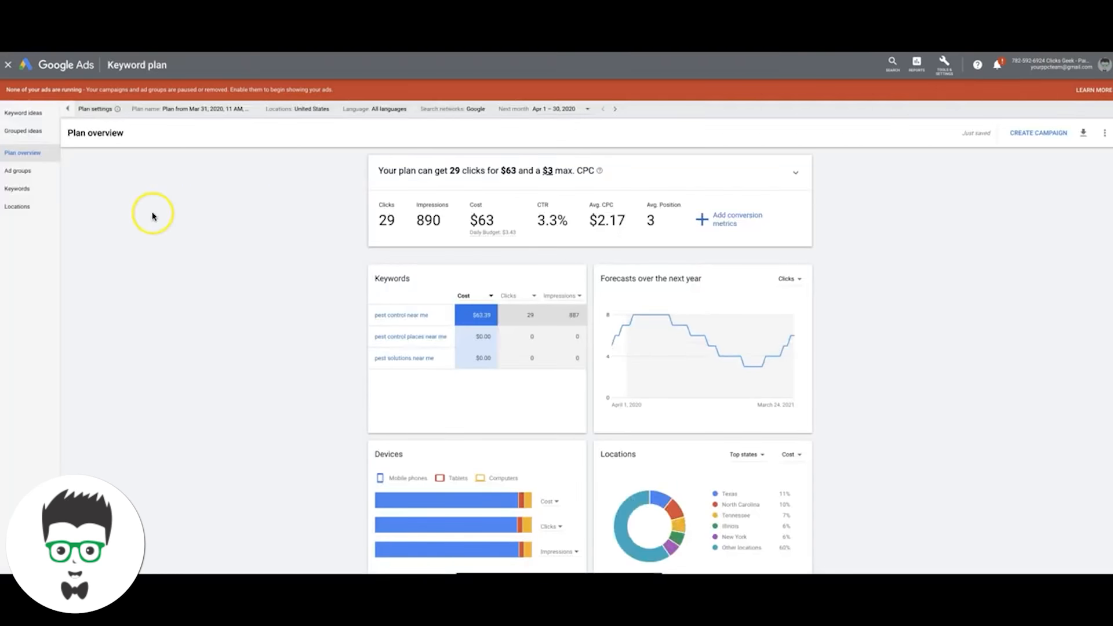
- Review the plan's forecasts by ad group and by keyword
{"action": "left_click", "coordinate": [21, 173]}
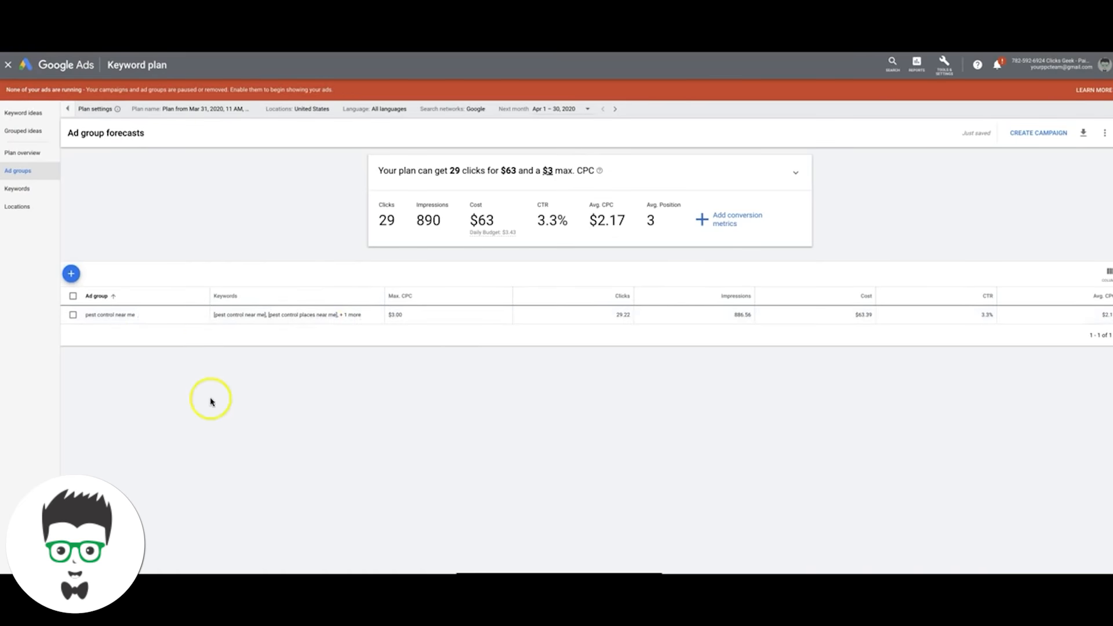
{"action": "left_click", "coordinate": [20, 190]}
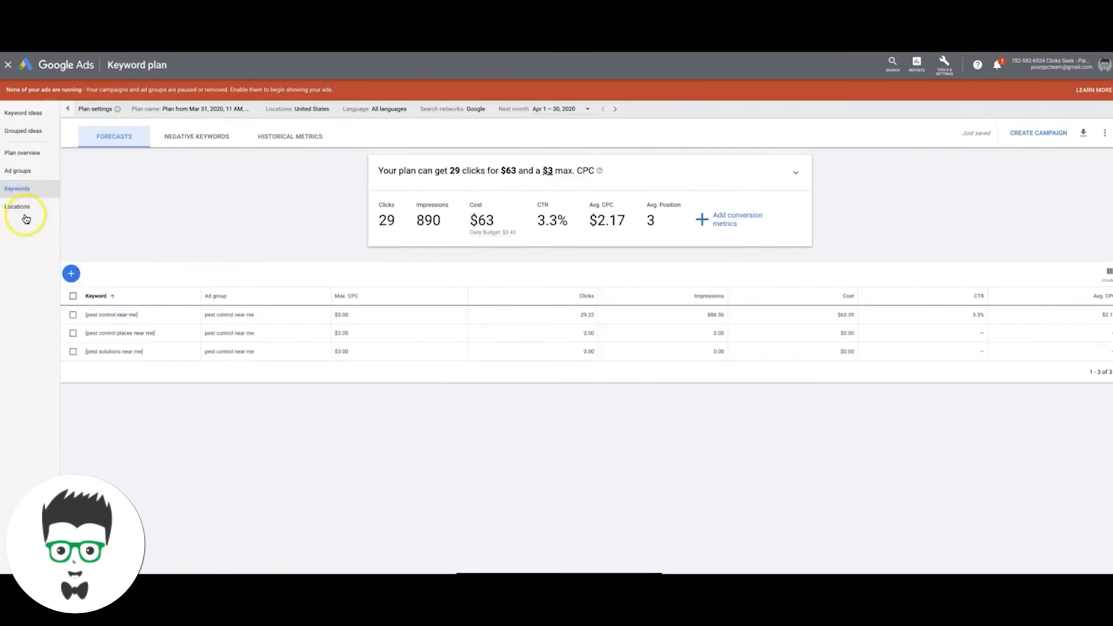